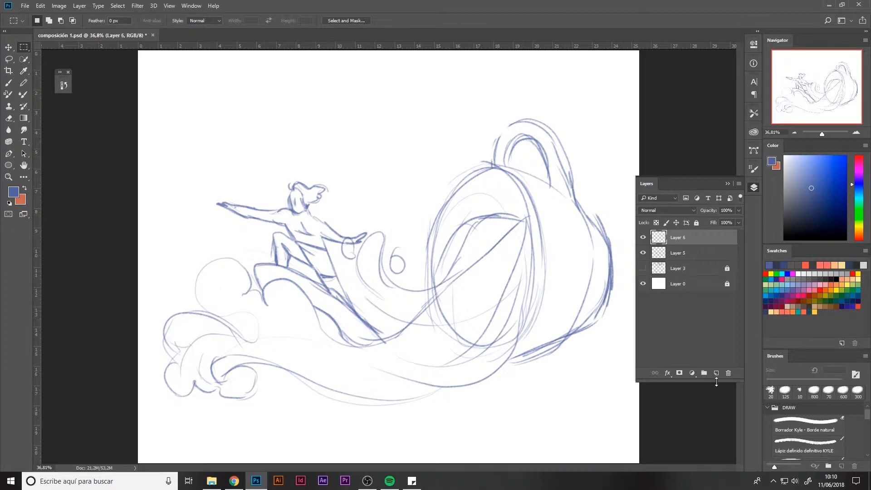
# Paste the color palette swatches in place on Layer 6, lock that layer and select the sketch on Layer 5.
pyautogui.hotkey('ctrl', 'shift', 'v')
pyautogui.click(697, 223)
pyautogui.click(684, 254)
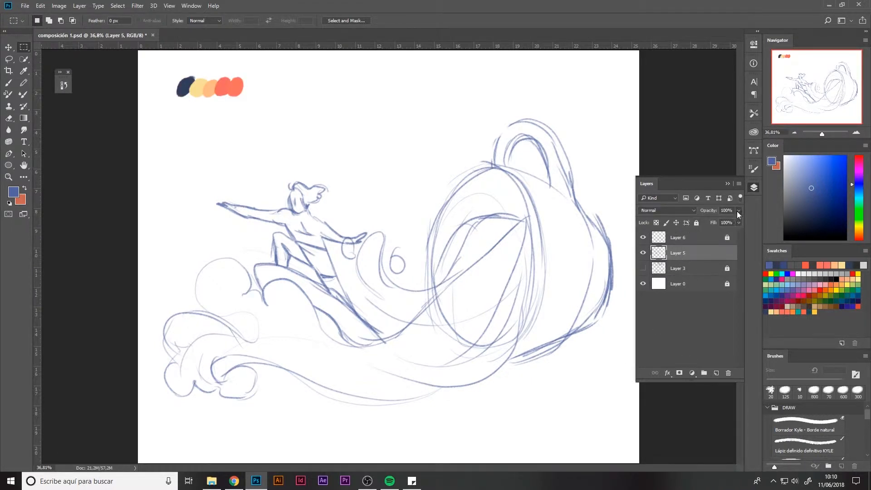
pyautogui.moveTo(739, 213)
pyautogui.mouseDown()
pyautogui.moveTo(703, 219)
pyautogui.moveTo(761, 221)
pyautogui.mouseUp()
# Duplicate the image as "comp 2" and close the original composición 1.psd document.
pyautogui.click(59, 5)
pyautogui.click(101, 124)
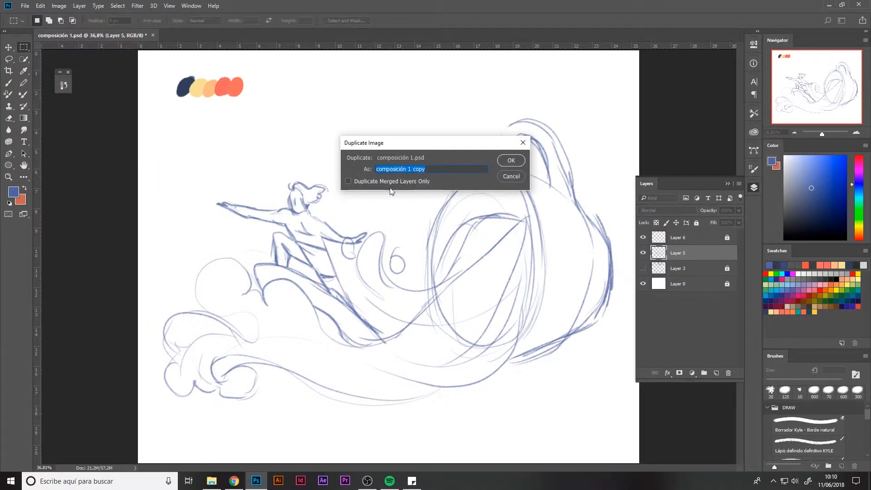
pyautogui.write('comp 2')
pyautogui.press('Return')
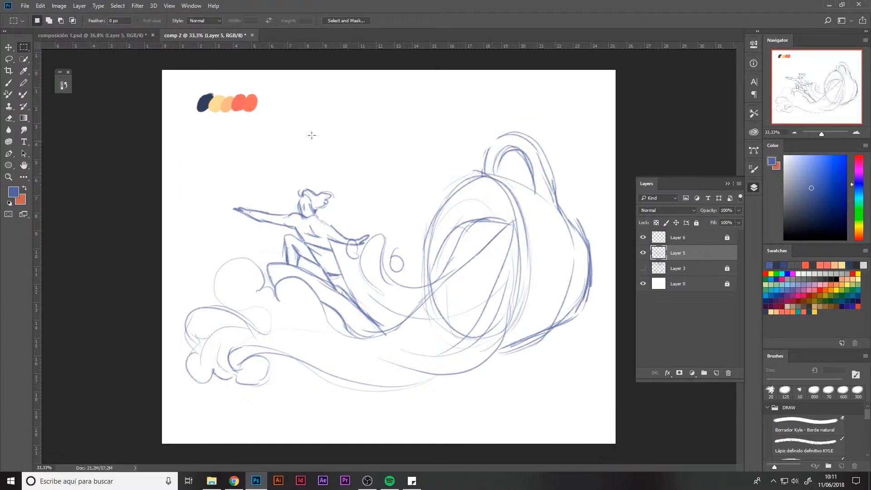
pyautogui.click(152, 38)
pyautogui.click(153, 35)
pyautogui.click(445, 180)
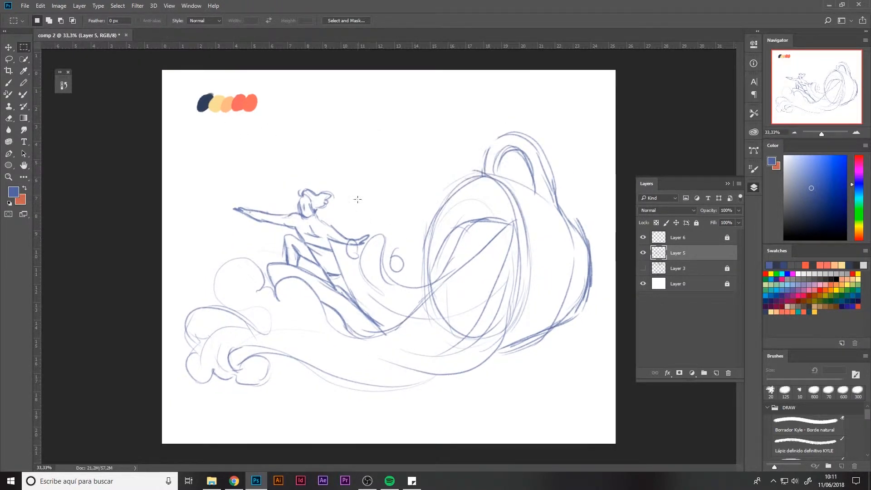
# Delete Layer 3 with the handwritten coffee notes and reselect the sketch on Layer 5.
pyautogui.click(699, 268)
pyautogui.click(643, 268)
pyautogui.press('Delete')
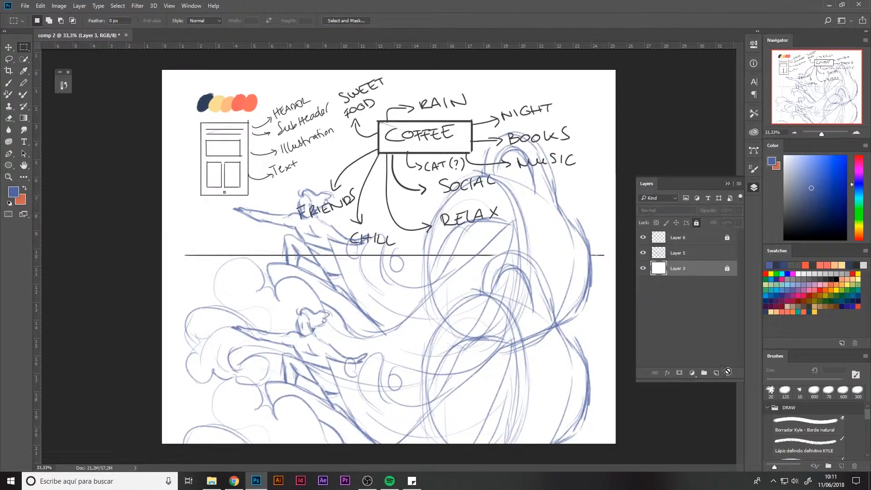
pyautogui.click(685, 257)
# Save the duplicated document as comp 2.psd.
pyautogui.click(25, 5)
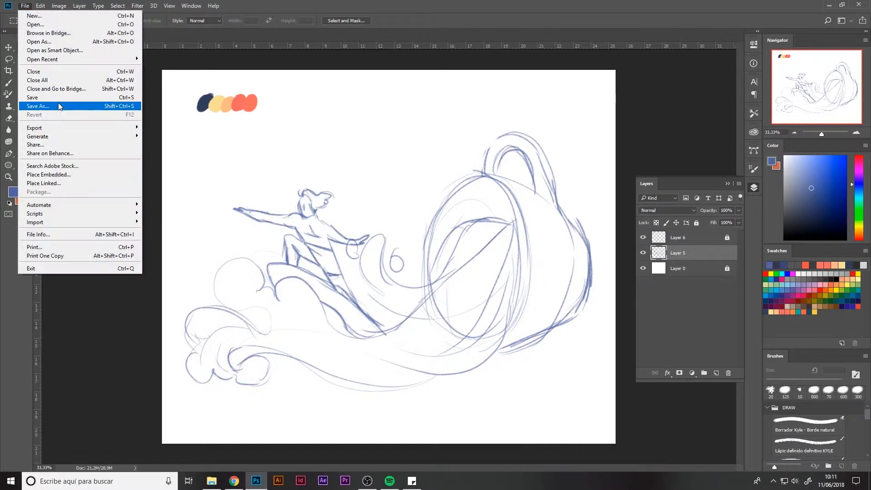
pyautogui.click(59, 103)
pyautogui.click(359, 322)
pyautogui.click(536, 146)
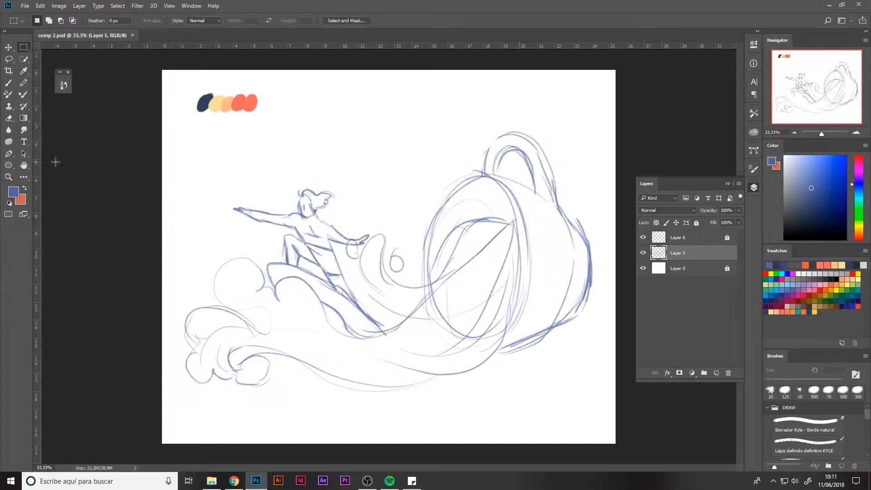
# Fade and lock the Layer 5 sketch, adding a new empty layer above it.
pyautogui.doubleClick(24, 166)
pyautogui.moveTo(705, 221); pyautogui.dragTo(704, 222)
pyautogui.click(716, 373)
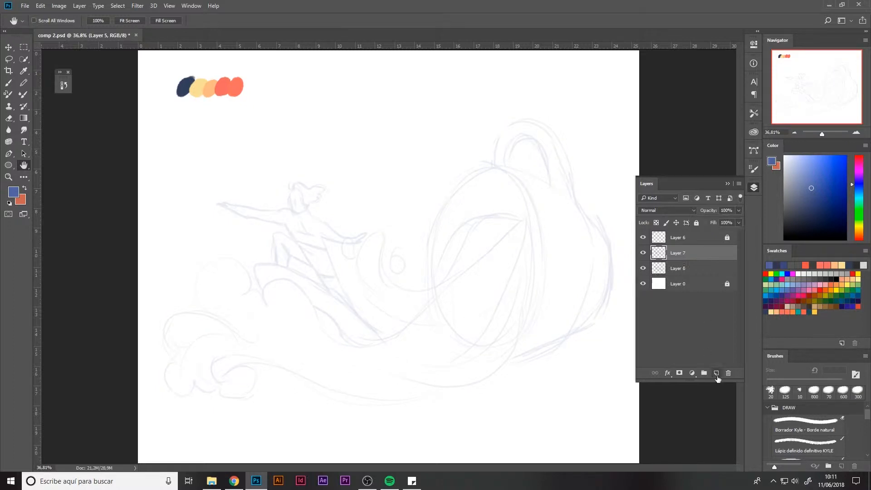
pyautogui.click(691, 266)
pyautogui.click(697, 223)
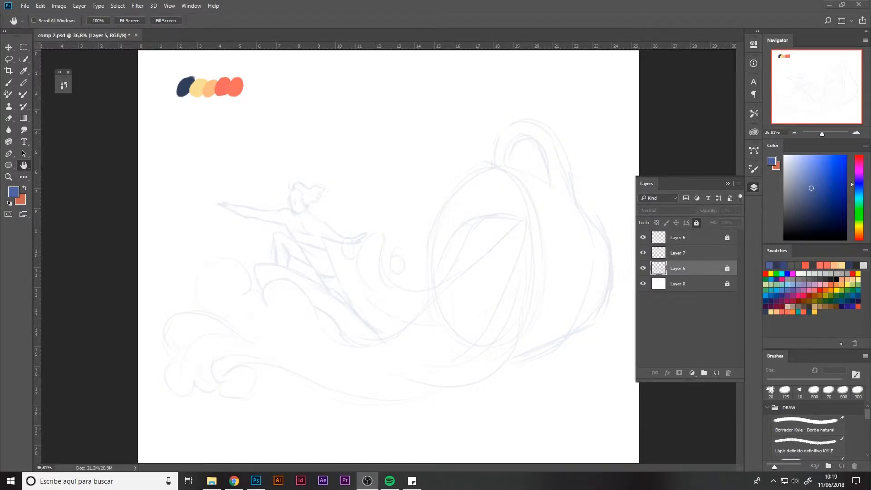
pyautogui.hotkey('alt', 'Tab')
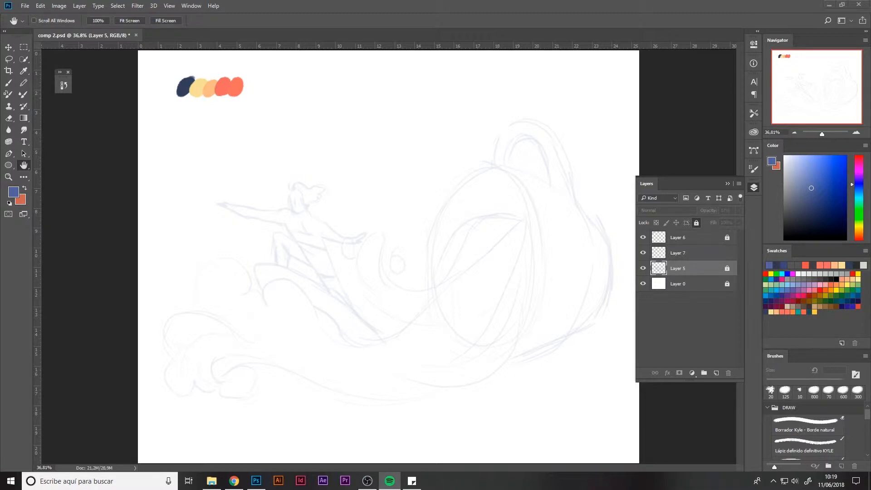
pyautogui.hotkey('alt', 'Tab')
pyautogui.hotkey('alt', 'Tab')
# Sample the dark navy palette swatch as foreground color and shift it to a lighter greyish blue.
pyautogui.press('i')
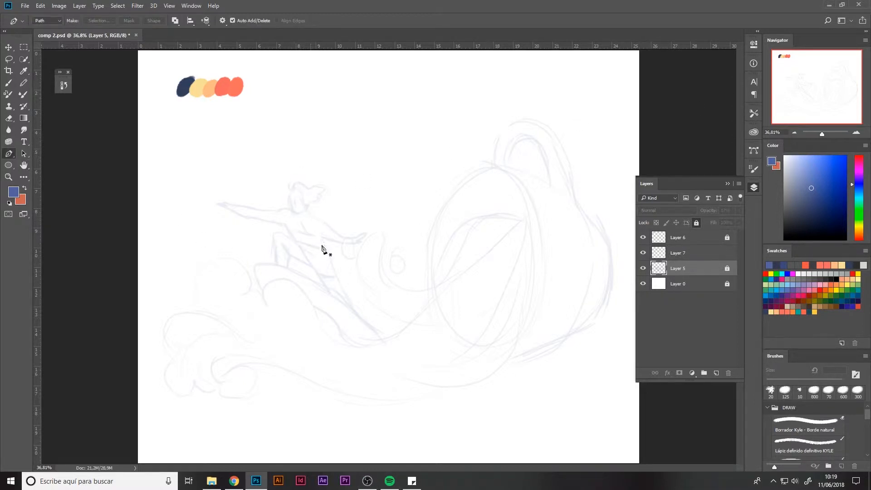
pyautogui.click(183, 86)
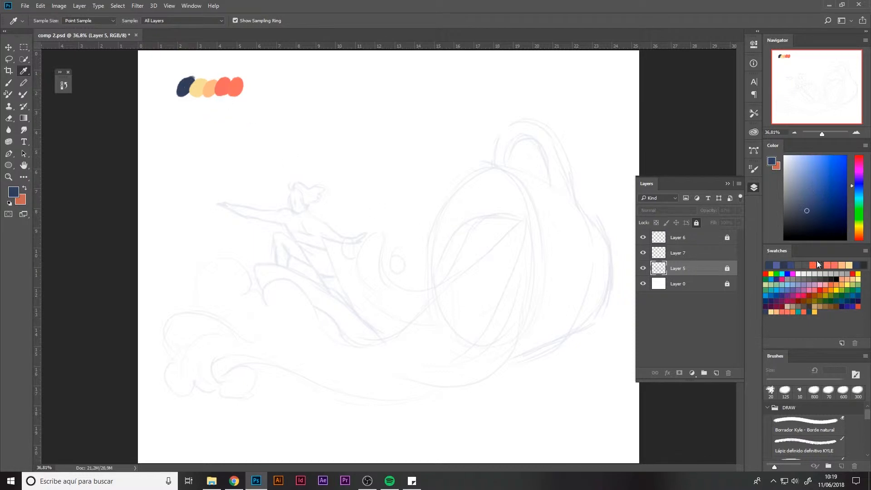
pyautogui.moveTo(803, 200); pyautogui.dragTo(795, 196)
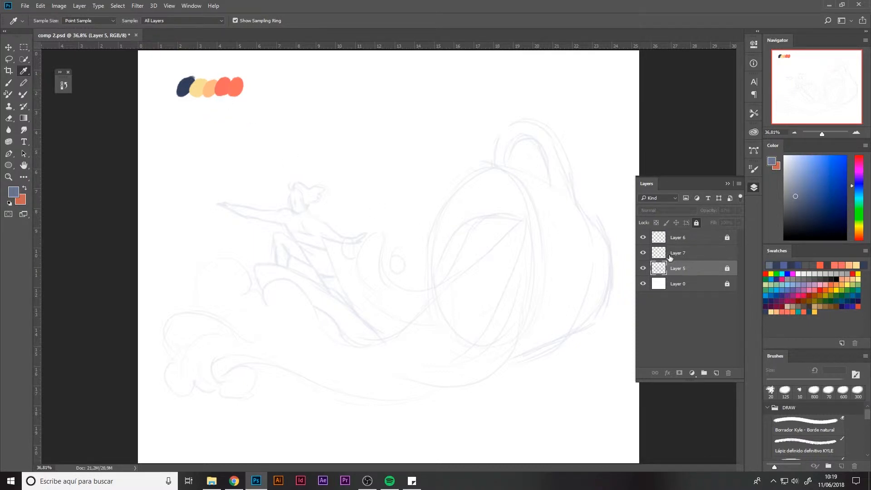
# Move the empty Layer 7 below the Layer 5 sketch and rename it "base".
pyautogui.moveTo(669, 256); pyautogui.dragTo(669, 272)
pyautogui.doubleClick(678, 268)
pyautogui.write('base')
pyautogui.press('Return')
# Start a Pen tool path at the surfer's hair, tracing the neck and the arm stretched forward, then back to the torso.
pyautogui.press('p')
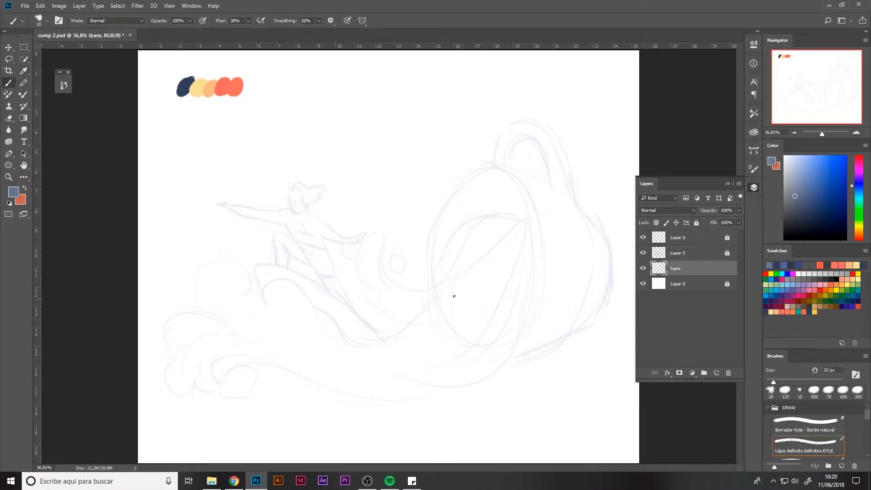
pyautogui.click(293, 187)
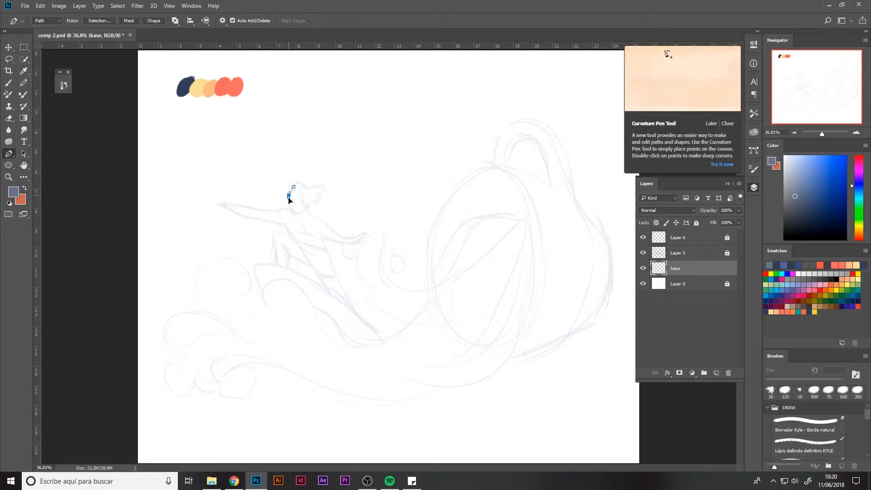
pyautogui.moveTo(289, 195); pyautogui.dragTo(289, 201)
pyautogui.click(277, 210)
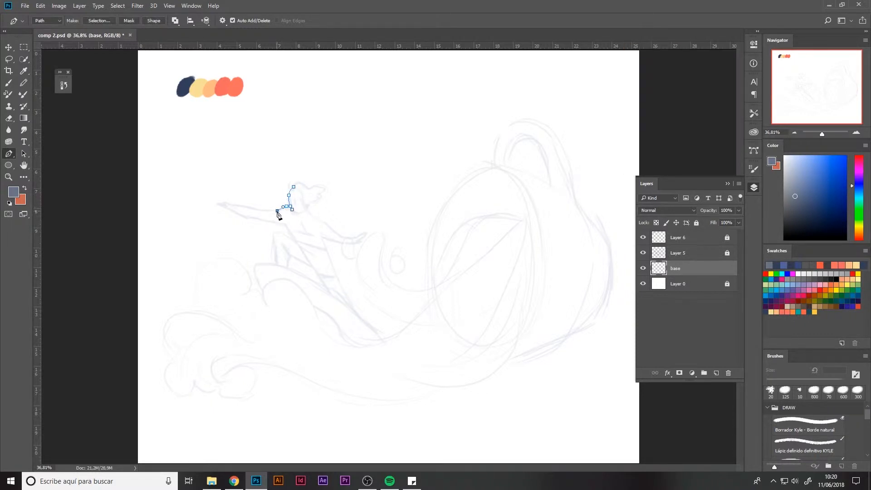
pyautogui.click(259, 210)
pyautogui.moveTo(245, 204); pyautogui.dragTo(276, 222)
pyautogui.click(231, 201)
pyautogui.click(284, 224)
pyautogui.click(288, 230)
pyautogui.click(295, 241)
# Continue the path along the surfer's bent leg, the front of the board and the large round foam lobe.
pyautogui.click(279, 232)
pyautogui.moveTo(275, 241); pyautogui.dragTo(239, 295)
pyautogui.click(275, 264)
pyautogui.moveTo(234, 258); pyautogui.dragTo(207, 247)
pyautogui.moveTo(195, 299)
pyautogui.mouseDown()
pyautogui.moveTo(211, 322)
pyautogui.moveTo(198, 303)
pyautogui.moveTo(204, 308)
pyautogui.mouseUp()
pyautogui.click(208, 314)
# Undo the last path points and retrace the round foam lobe's lower edge and the top of the next lobe.
pyautogui.hotkey('ctrl', 'alt', 'z')
pyautogui.hotkey('ctrl', 'alt', 'z')
pyautogui.hotkey('ctrl', 'alt', 'z')
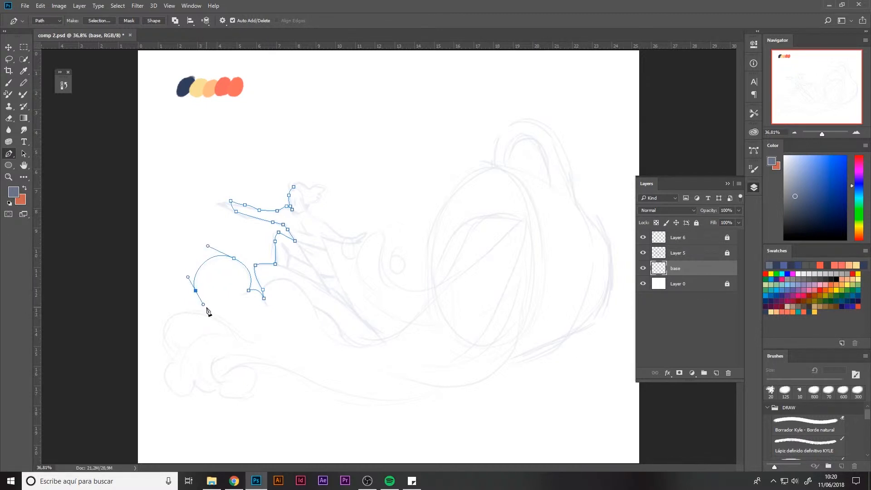
pyautogui.hotkey('ctrl', 'alt', 'z')
pyautogui.moveTo(198, 276); pyautogui.dragTo(159, 347)
pyautogui.hotkey('ctrl', 'alt', 'z')
pyautogui.click(204, 314)
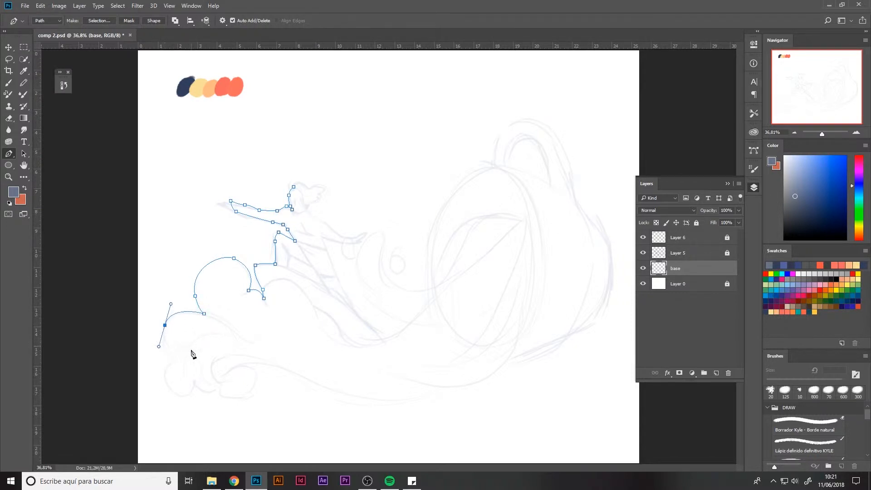
# Trace the small foam lobes at the lower front end of the wave.
pyautogui.click(176, 360)
pyautogui.moveTo(166, 381); pyautogui.dragTo(223, 366)
pyautogui.click(225, 383)
pyautogui.click(227, 387)
pyautogui.click(221, 395)
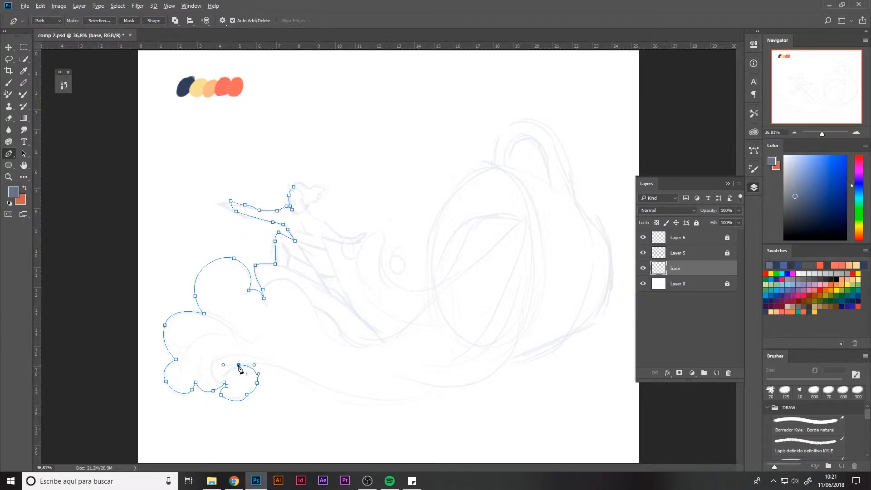
# Trace the long curved underside of the wave up to where it meets the cup.
pyautogui.moveTo(298, 373); pyautogui.dragTo(326, 399)
pyautogui.moveTo(440, 388)
pyautogui.mouseDown()
pyautogui.moveTo(495, 356)
pyautogui.moveTo(441, 388)
pyautogui.mouseUp()
pyautogui.moveTo(497, 369)
pyautogui.mouseDown()
pyautogui.moveTo(516, 347)
pyautogui.moveTo(518, 363)
pyautogui.moveTo(505, 362)
pyautogui.mouseUp()
pyautogui.click(509, 358)
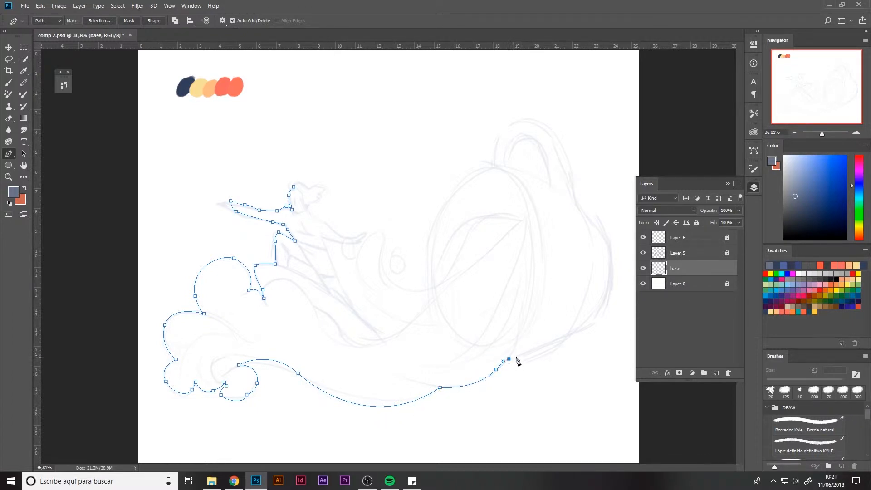
# Trace the cup's underside and rounded base, then the outer curve of its handle down to the rim.
pyautogui.moveTo(595, 325); pyautogui.dragTo(604, 321)
pyautogui.moveTo(609, 240); pyautogui.dragTo(600, 225)
pyautogui.click(576, 203)
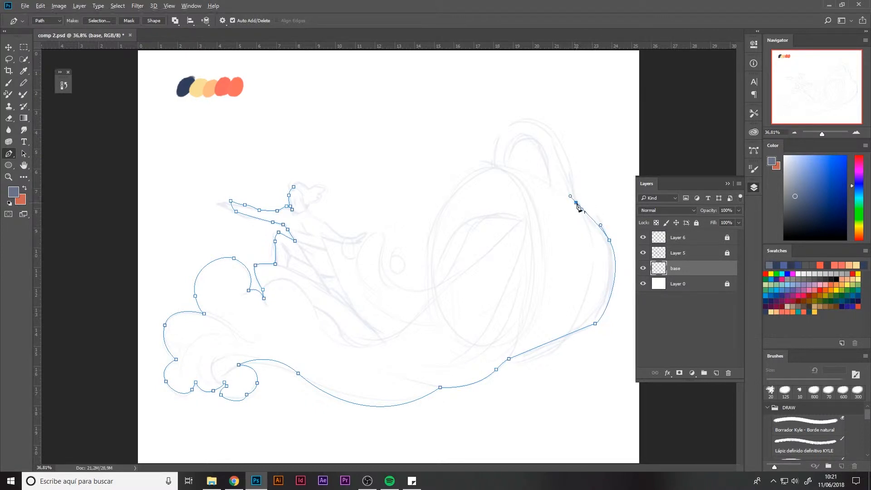
pyautogui.moveTo(518, 120); pyautogui.dragTo(494, 128)
pyautogui.moveTo(494, 164); pyautogui.dragTo(494, 171)
pyautogui.hotkey('ctrl', 'z')
pyautogui.keyDown('alt'); pyautogui.click(493, 162); pyautogui.keyUp('alt')
# Trace the cup's rim down to the wave and outline the splash curls beside the surfer's rear hand.
pyautogui.moveTo(433, 227); pyautogui.dragTo(354, 256)
pyautogui.click(433, 289)
pyautogui.hotkey('ctrl', 'z')
pyautogui.click(433, 289)
pyautogui.hotkey('ctrl', 'z')
pyautogui.click(431, 287)
pyautogui.click(372, 269)
pyautogui.hotkey('ctrl', 'z')
pyautogui.hotkey('ctrl', 'z')
pyautogui.keyDown('alt'); pyautogui.click(370, 265); pyautogui.keyUp('alt')
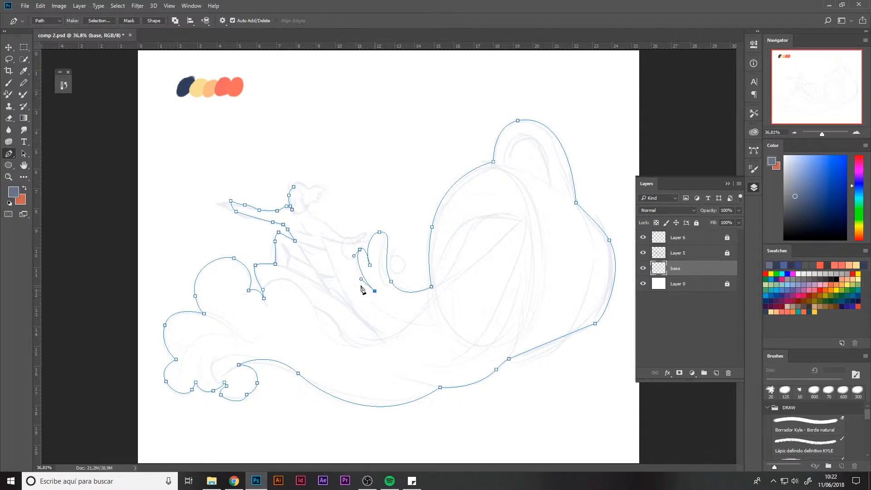
# Trace the inner curve of the wave below the splash to the tail of the surfboard.
pyautogui.moveTo(362, 287); pyautogui.dragTo(360, 294)
pyautogui.moveTo(416, 317)
pyautogui.mouseDown()
pyautogui.moveTo(446, 318)
pyautogui.moveTo(427, 318)
pyautogui.mouseUp()
pyautogui.keyDown('alt'); pyautogui.click(416, 318); pyautogui.keyUp('alt')
pyautogui.moveTo(383, 340); pyautogui.dragTo(372, 341)
pyautogui.keyDown('alt'); pyautogui.click(384, 339); pyautogui.keyUp('alt')
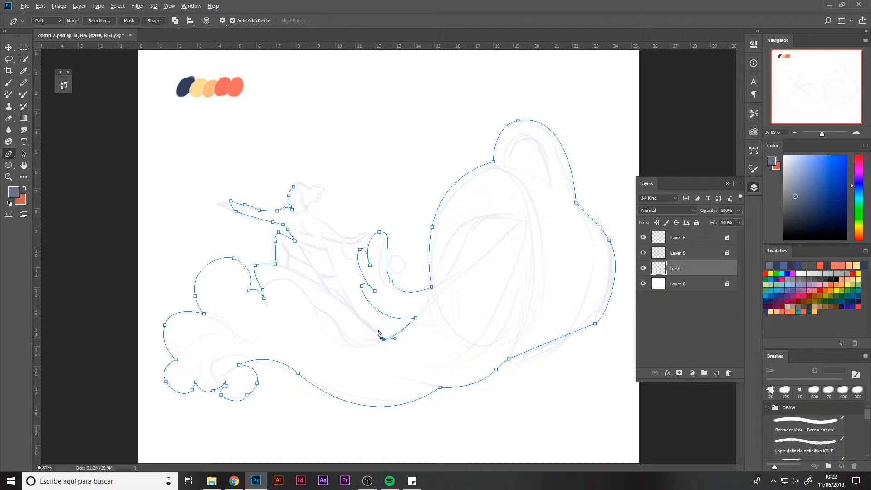
# Trace the surfer's back side, rear arm and flowing hair, closing the path at its starting point.
pyautogui.moveTo(356, 311); pyautogui.dragTo(348, 304)
pyautogui.keyDown('alt'); pyautogui.click(356, 311); pyautogui.keyUp('alt')
pyautogui.moveTo(322, 237); pyautogui.dragTo(311, 205)
pyautogui.keyDown('alt'); pyautogui.click(322, 237); pyautogui.keyUp('alt')
pyautogui.moveTo(358, 242); pyautogui.dragTo(287, 184)
pyautogui.click(294, 187)
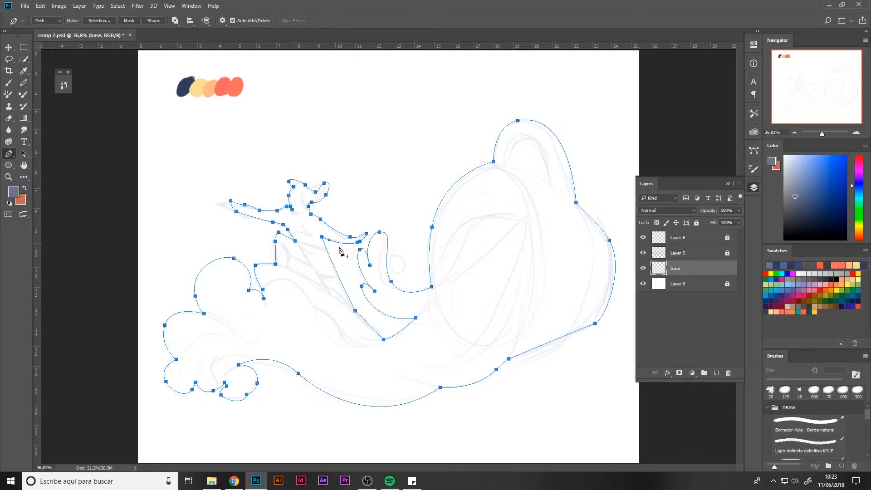
# Fill the closed path with the foreground color on the base layer and compare it with the sketch.
pyautogui.click(755, 149)
pyautogui.click(655, 351)
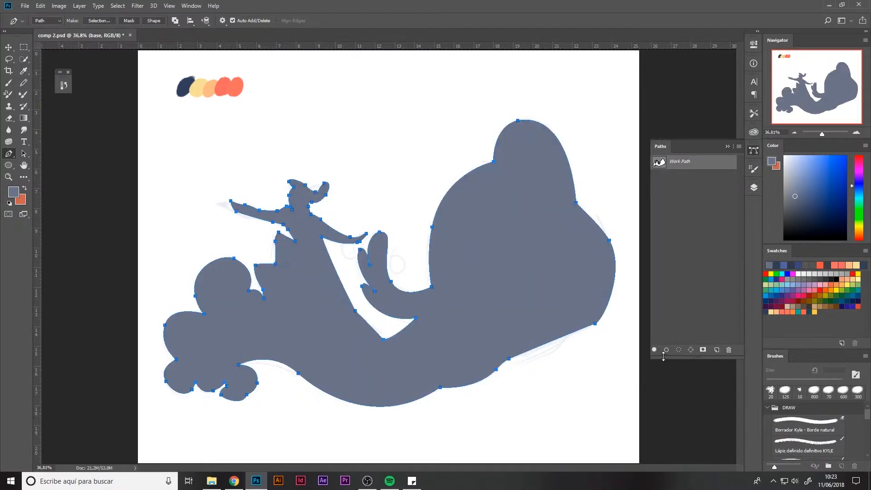
pyautogui.click(754, 188)
pyautogui.click(643, 268)
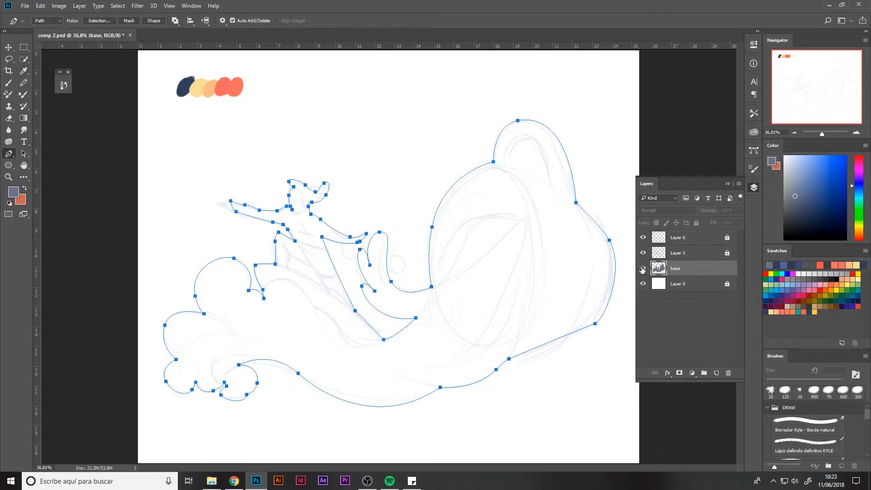
pyautogui.click(643, 268)
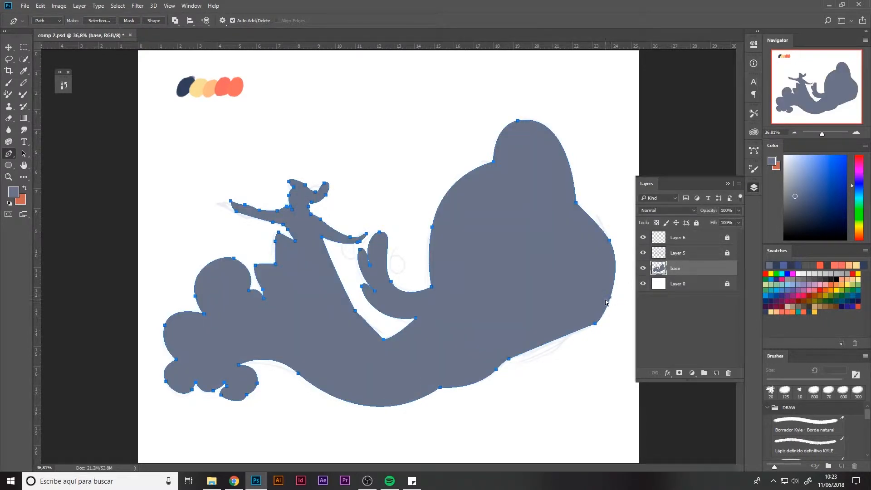
# Colorize the base silhouette with Hue/Saturation at hue 197, saturation 25 and lightness +53.
pyautogui.hotkey('ctrl', 'u')
pyautogui.moveTo(144, 224); pyautogui.dragTo(157, 223)
pyautogui.moveTo(148, 181); pyautogui.dragTo(140, 183)
pyautogui.moveTo(157, 224); pyautogui.dragTo(164, 222)
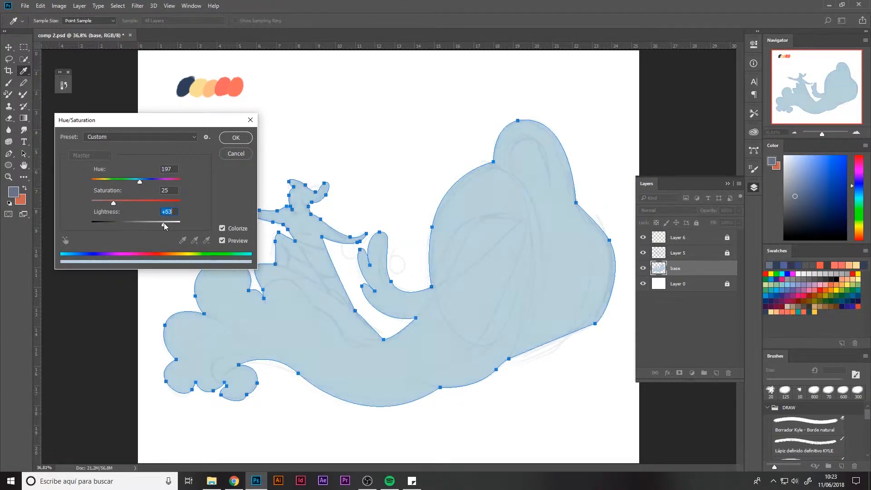
pyautogui.click(236, 137)
# Delete the work path and return to the base layer.
pyautogui.click(754, 150)
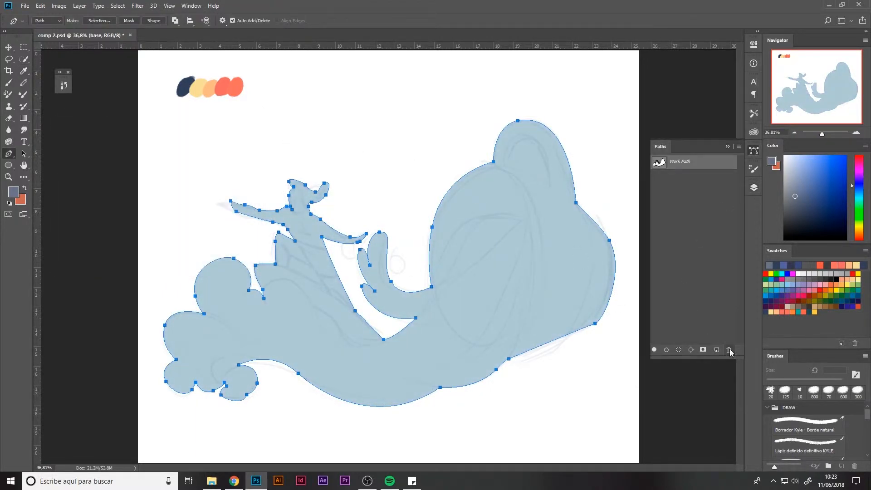
pyautogui.click(729, 351)
pyautogui.click(400, 179)
pyautogui.click(754, 151)
pyautogui.click(753, 187)
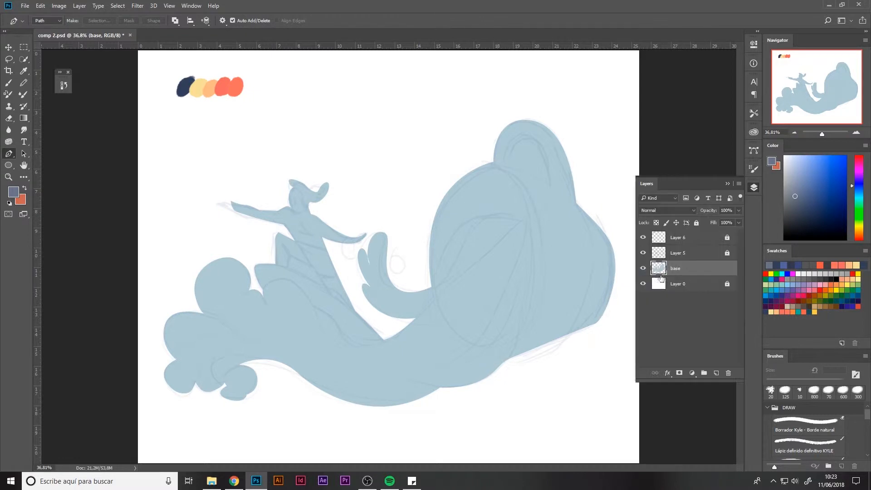
# Erase the surfer's flying hair strand and paint in both hands with the silhouette's sampled light blue.
pyautogui.press('e')
pyautogui.moveTo(312, 190)
pyautogui.mouseDown()
pyautogui.moveTo(320, 207)
pyautogui.moveTo(327, 187)
pyautogui.mouseUp()
pyautogui.press('b')
pyautogui.keyDown('alt'); pyautogui.click(252, 204); pyautogui.keyUp('alt')
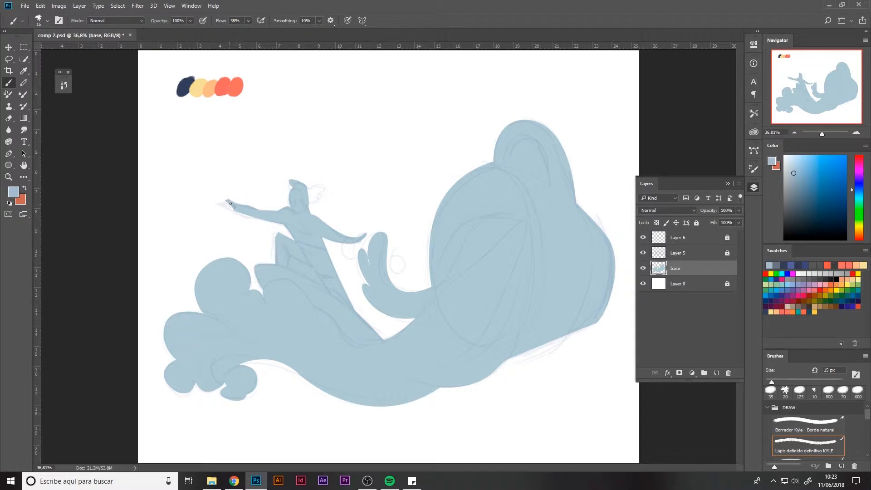
pyautogui.moveTo(243, 212); pyautogui.dragTo(340, 243)
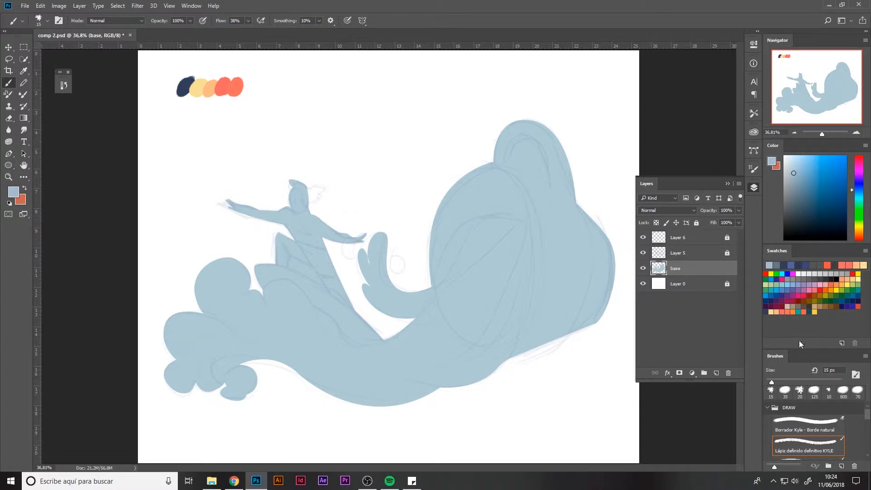
# Enlarge the brush list, pick the Cuadro de dibujo Kyle - Feliz HB brush and touch up the back of the surfer's head.
pyautogui.moveTo(797, 350); pyautogui.dragTo(794, 244)
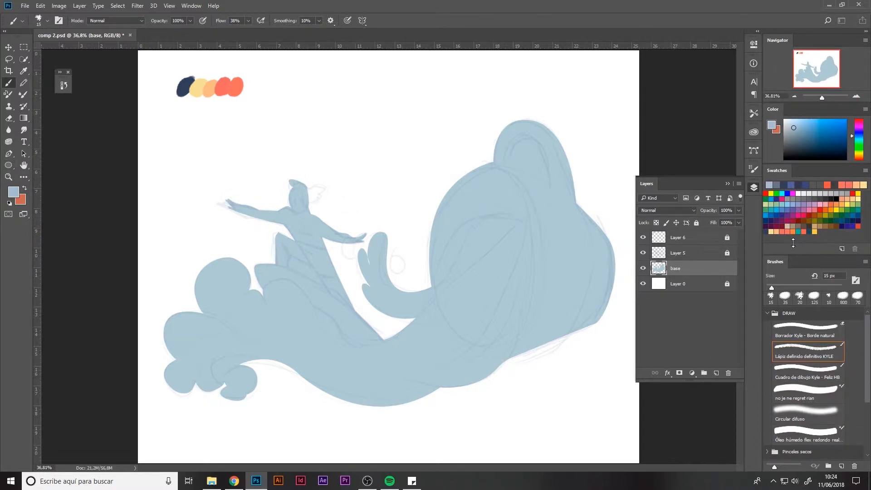
pyautogui.click(803, 379)
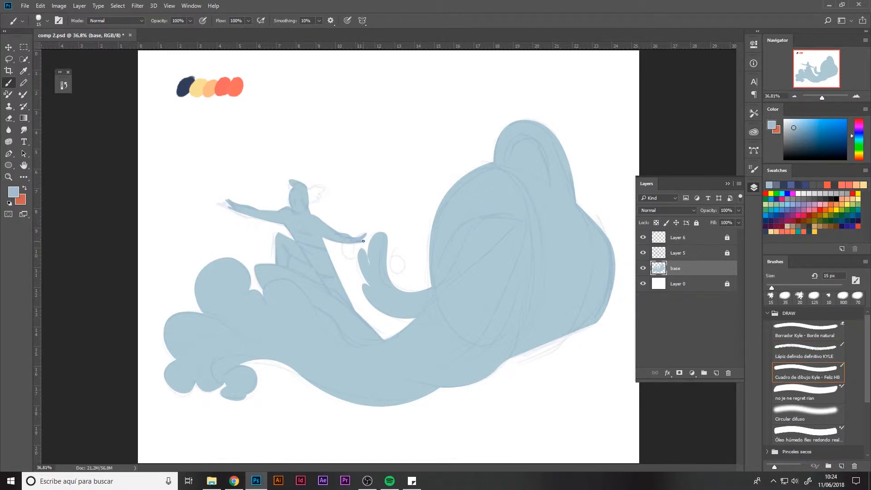
pyautogui.press('e')
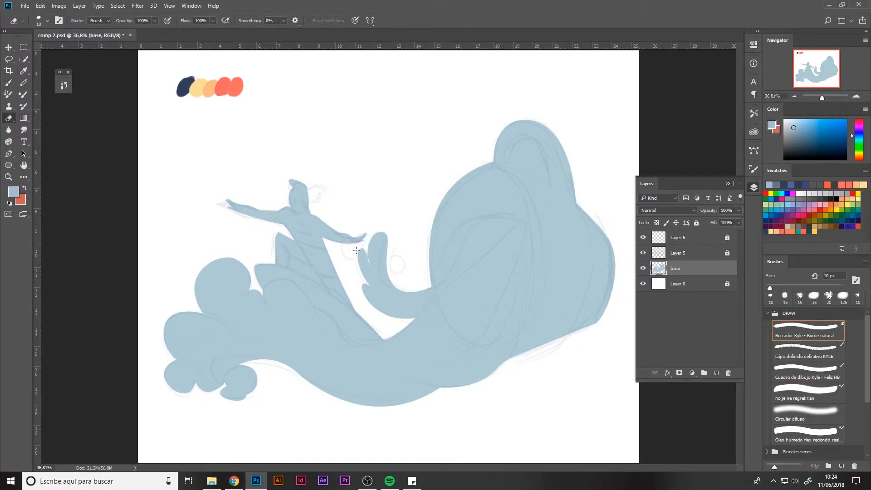
pyautogui.press('b')
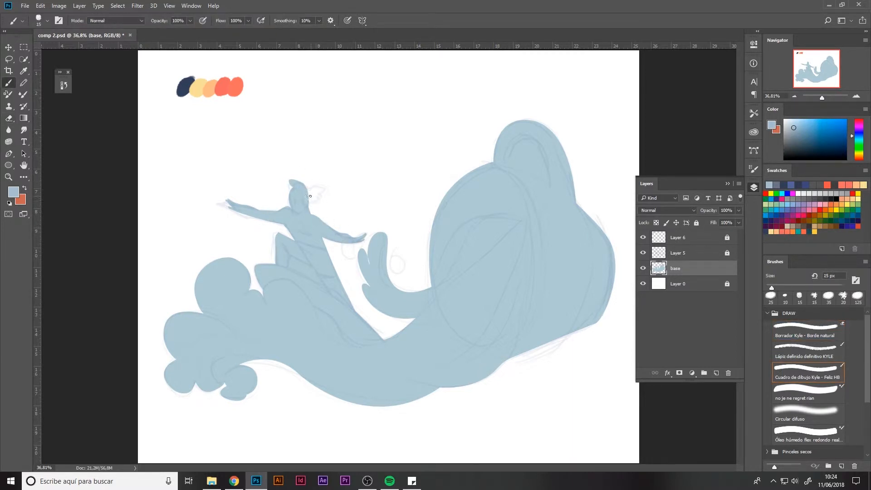
pyautogui.moveTo(303, 190); pyautogui.dragTo(308, 194)
# Refill the whole base silhouette with the foreground blue and clear the selection.
pyautogui.keyDown('ctrl'); pyautogui.click(660, 271); pyautogui.keyUp('ctrl')
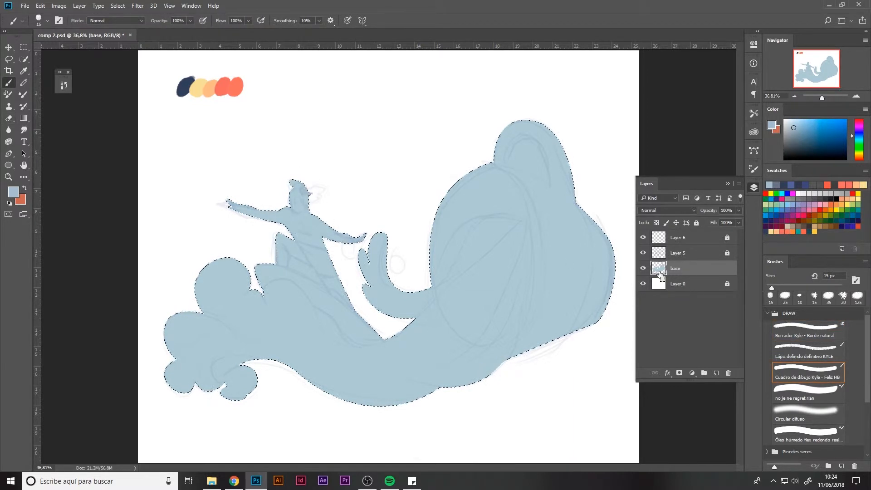
pyautogui.hotkey('alt', 'BackSpace')
pyautogui.hotkey('ctrl', 'd')
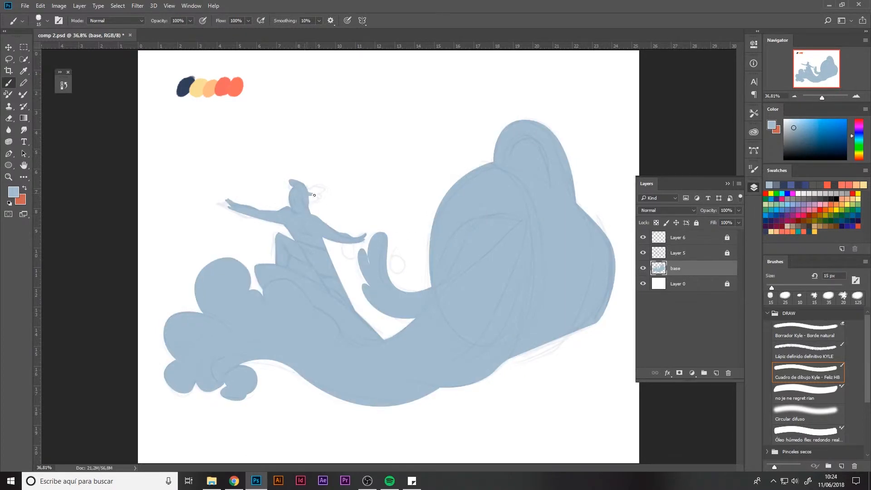
# Paint the surfer's wind-blown hair in the silhouette's blue and trim its edges with the eraser.
pyautogui.moveTo(299, 185)
pyautogui.mouseDown()
pyautogui.moveTo(326, 192)
pyautogui.moveTo(304, 194)
pyautogui.mouseUp()
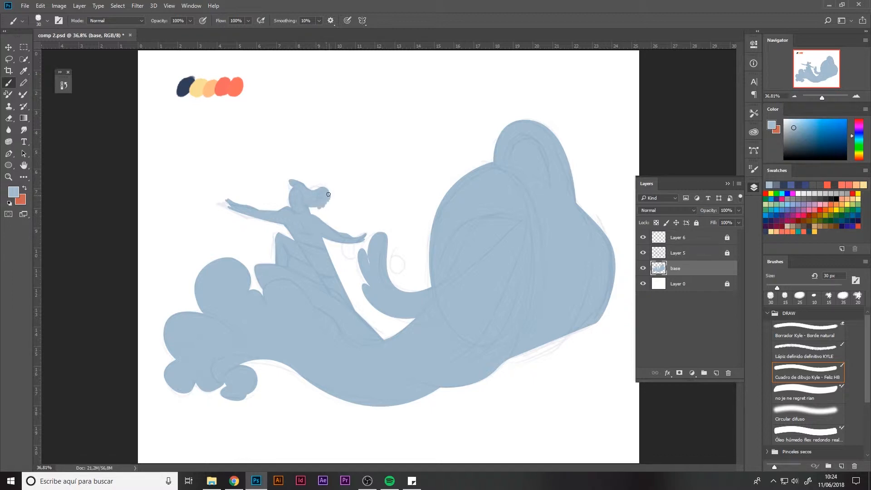
pyautogui.press('e')
pyautogui.moveTo(304, 184); pyautogui.dragTo(324, 193)
pyautogui.press('b')
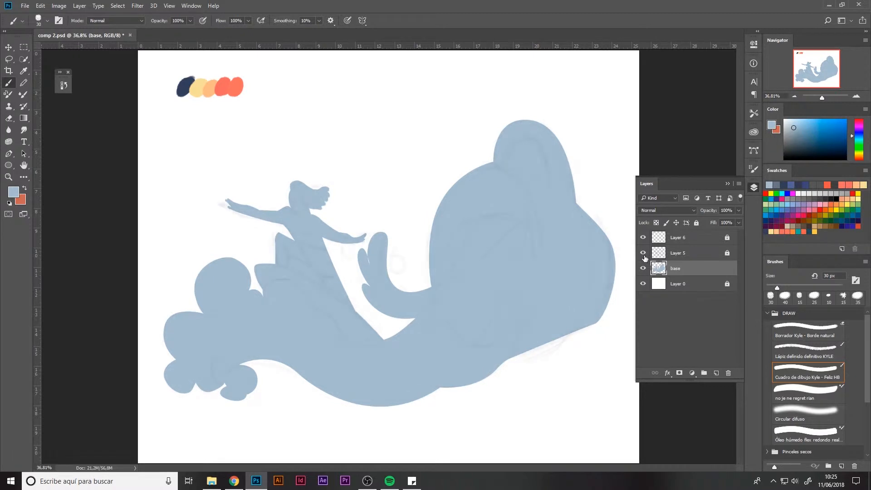
# Unlock sketch Layer 5, raise its opacity to about 33% and lock it again.
pyautogui.click(681, 253)
pyautogui.click(698, 223)
pyautogui.click(739, 210)
pyautogui.click(710, 219)
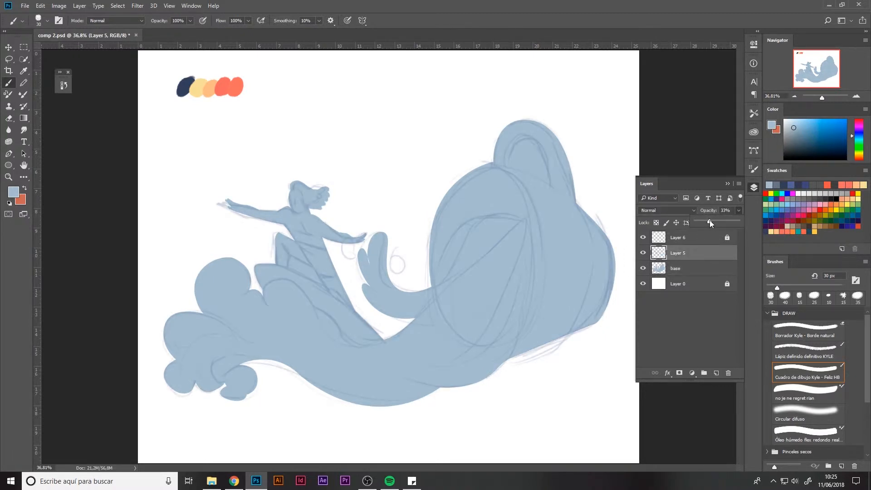
pyautogui.click(689, 253)
pyautogui.click(697, 223)
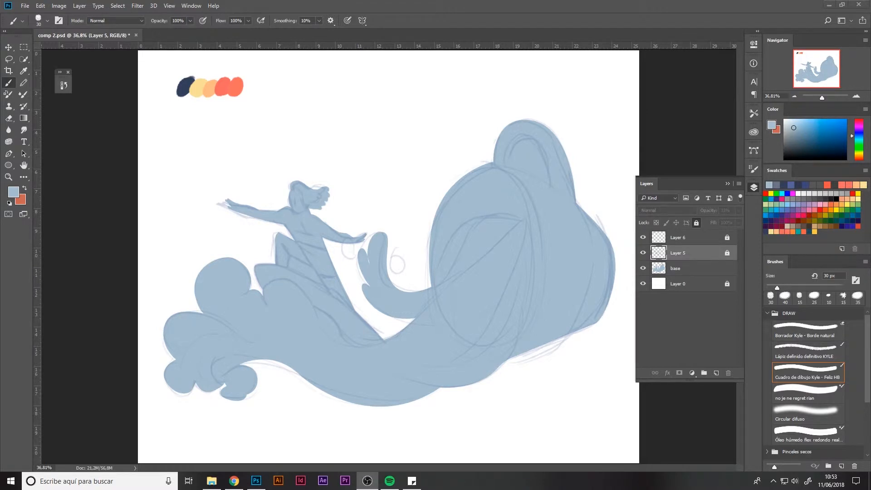
# Load the base silhouette as a selection and sample the light yellow from the palette strokes for the brush.
pyautogui.click(334, 267)
pyautogui.click(658, 273)
pyautogui.keyDown('ctrl'); pyautogui.click(658, 272); pyautogui.keyUp('ctrl')
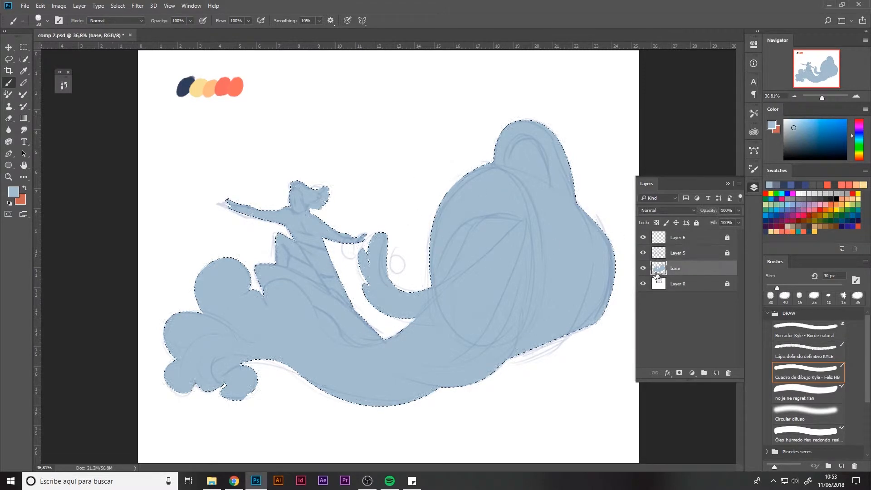
pyautogui.hotkey('ctrl', '+')
pyautogui.moveTo(312, 190); pyautogui.dragTo(353, 282)
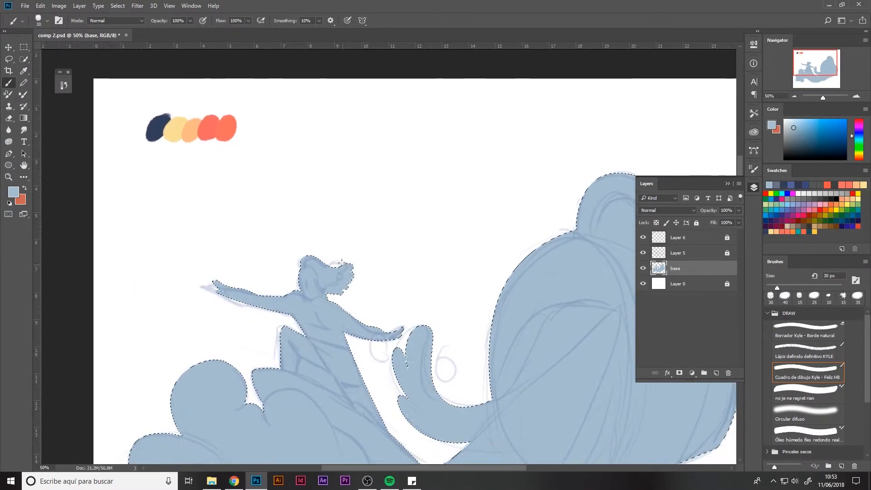
pyautogui.press('i')
pyautogui.click(178, 128)
pyautogui.moveTo(327, 251); pyautogui.dragTo(194, 207)
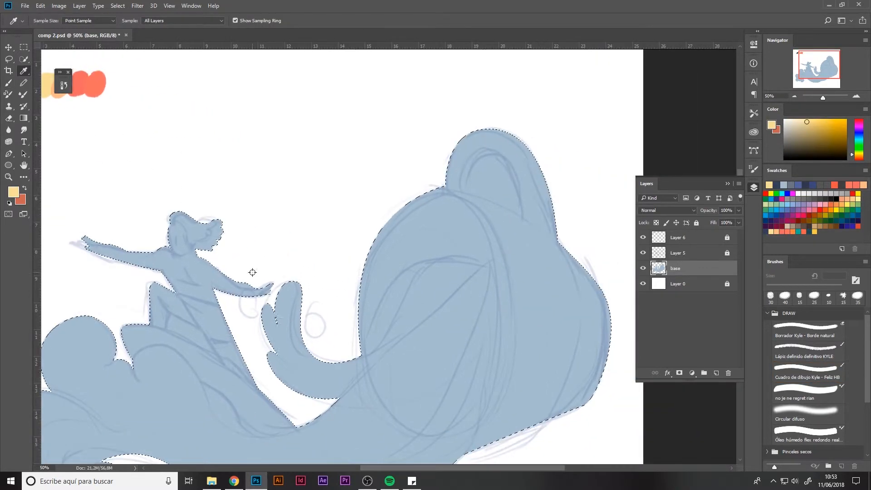
pyautogui.press('b')
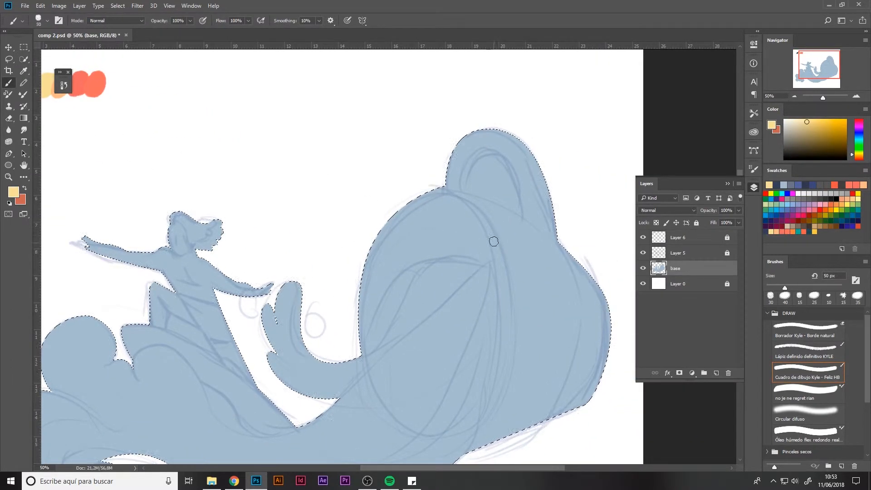
# Erase the opening inside the cup handle on the base layer with a 40 px eraser and 32% smoothing.
pyautogui.press('e')
pyautogui.moveTo(489, 159)
pyautogui.mouseDown()
pyautogui.moveTo(505, 181)
pyautogui.moveTo(495, 158)
pyautogui.moveTo(476, 189)
pyautogui.moveTo(495, 189)
pyautogui.mouseUp()
pyautogui.moveTo(253, 23); pyautogui.dragTo(268, 24)
pyautogui.moveTo(497, 159)
pyautogui.mouseDown()
pyautogui.moveTo(473, 170)
pyautogui.moveTo(472, 187)
pyautogui.moveTo(515, 209)
pyautogui.moveTo(495, 158)
pyautogui.moveTo(501, 193)
pyautogui.moveTo(506, 188)
pyautogui.moveTo(505, 180)
pyautogui.moveTo(484, 185)
pyautogui.moveTo(511, 205)
pyautogui.mouseUp()
pyautogui.moveTo(497, 157)
pyautogui.mouseDown()
pyautogui.moveTo(516, 171)
pyautogui.moveTo(523, 213)
pyautogui.moveTo(503, 200)
pyautogui.moveTo(529, 219)
pyautogui.moveTo(520, 182)
pyautogui.moveTo(508, 167)
pyautogui.moveTo(521, 203)
pyautogui.moveTo(509, 163)
pyautogui.moveTo(517, 193)
pyautogui.moveTo(497, 159)
pyautogui.mouseUp()
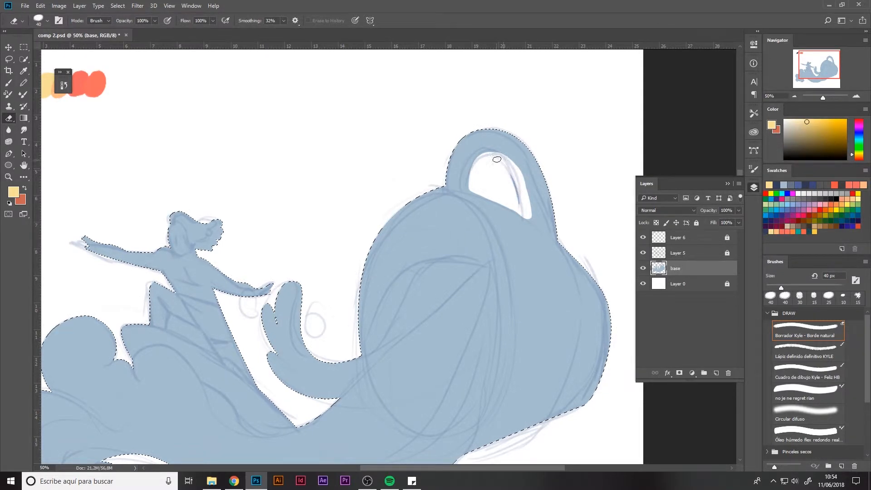
pyautogui.moveTo(525, 200); pyautogui.dragTo(519, 208)
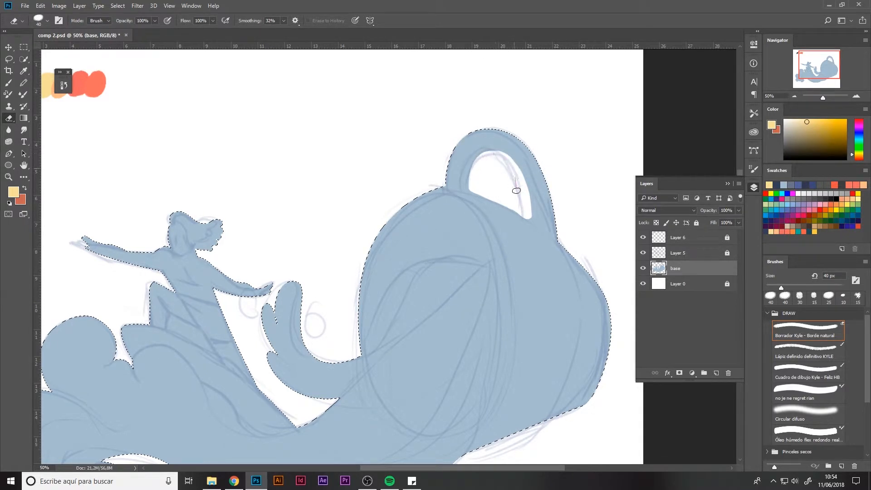
pyautogui.moveTo(517, 190); pyautogui.dragTo(496, 154)
# Refine the pointed lower corner of the cup handle's opening with a 10 px eraser.
pyautogui.press('[')
pyautogui.press('[')
pyautogui.press('[')
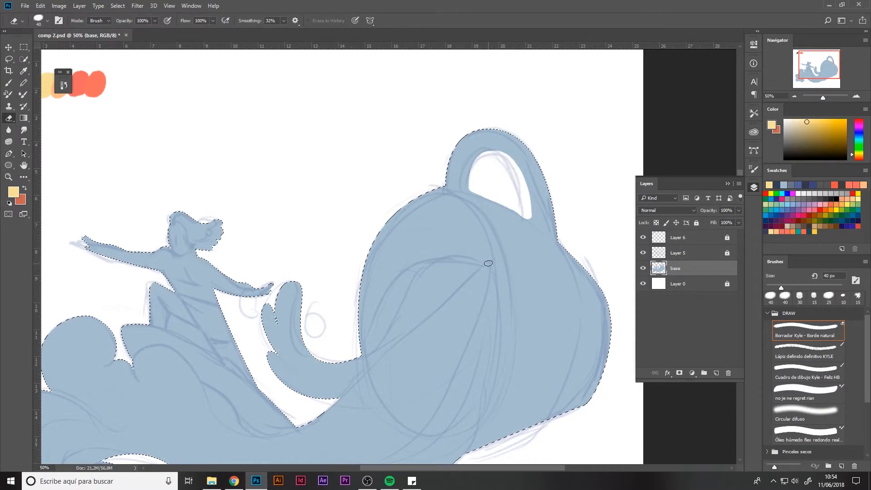
pyautogui.moveTo(512, 208)
pyautogui.mouseDown()
pyautogui.moveTo(534, 222)
pyautogui.moveTo(528, 191)
pyautogui.moveTo(530, 217)
pyautogui.mouseUp()
pyautogui.hotkey('ctrl', 'z')
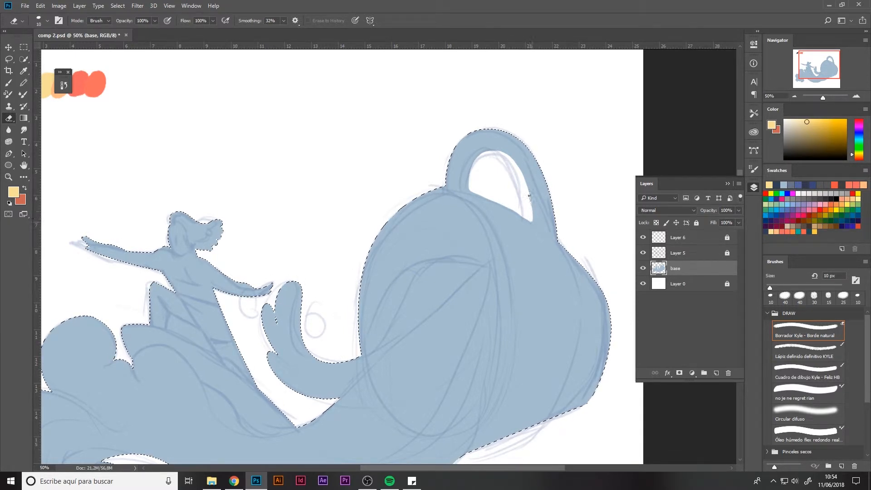
pyautogui.press('b')
pyautogui.moveTo(409, 223)
pyautogui.mouseDown()
pyautogui.moveTo(443, 224)
pyautogui.moveTo(382, 294)
pyautogui.mouseUp()
pyautogui.hotkey('ctrl', 'd')
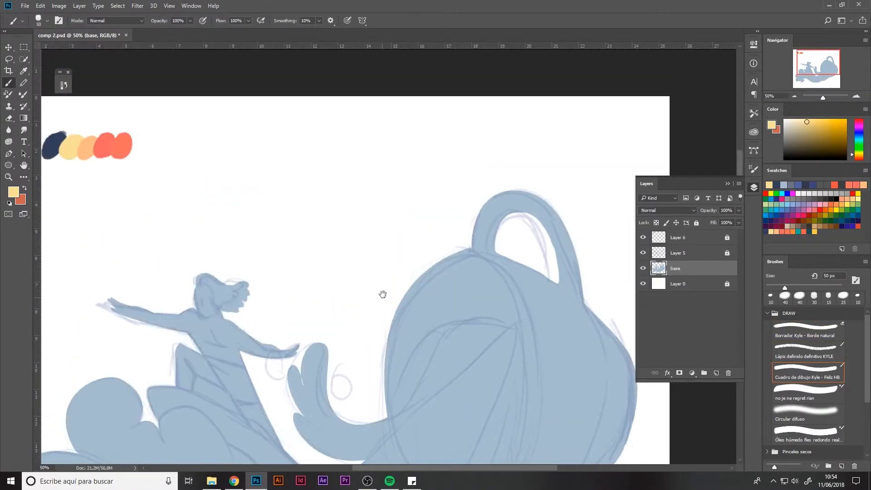
pyautogui.hotkey('ctrl', 'shift', 'd')
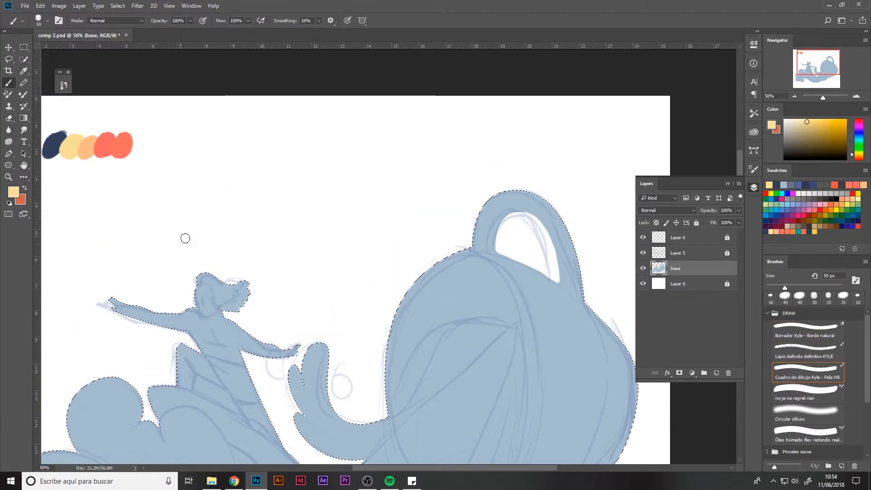
pyautogui.hotkey('ctrl', 'd')
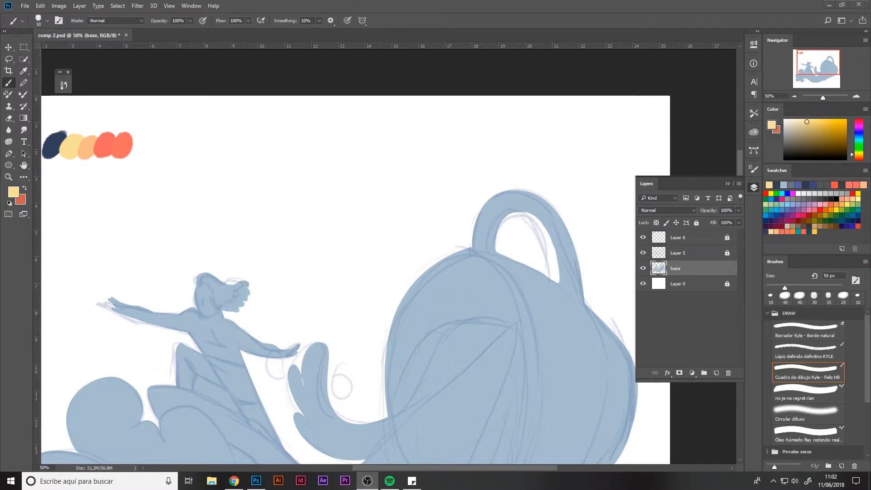
pyautogui.click(150, 236)
pyautogui.moveTo(419, 220); pyautogui.dragTo(407, 175)
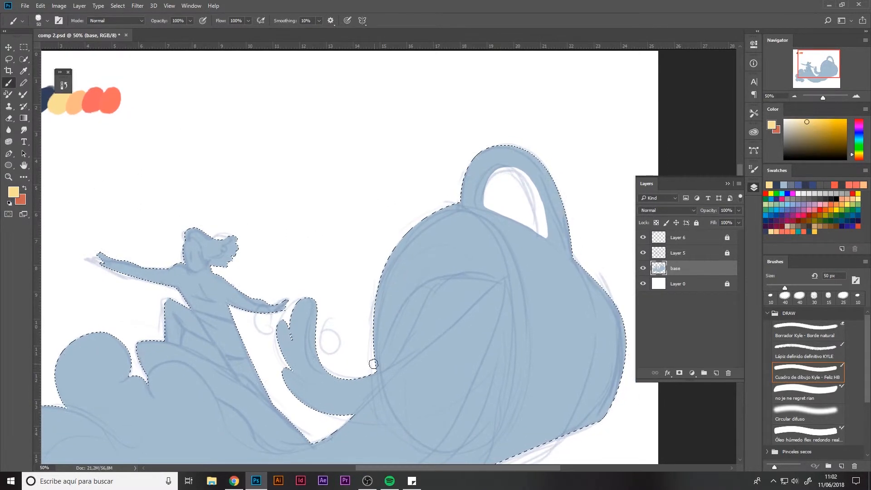
pyautogui.moveTo(388, 356)
pyautogui.mouseDown()
pyautogui.moveTo(374, 366)
pyautogui.moveTo(400, 337)
pyautogui.mouseUp()
pyautogui.press(']')
pyautogui.press(']')
pyautogui.press(']')
pyautogui.press(']')
pyautogui.press(']')
pyautogui.moveTo(479, 159)
pyautogui.mouseDown()
pyautogui.moveTo(490, 229)
pyautogui.moveTo(469, 155)
pyautogui.moveTo(544, 209)
pyautogui.moveTo(568, 250)
pyautogui.mouseUp()
pyautogui.hotkey('ctrl', 'z')
pyautogui.hotkey('ctrl', 'alt', 'z')
pyautogui.hotkey('ctrl', 'alt', 'z')
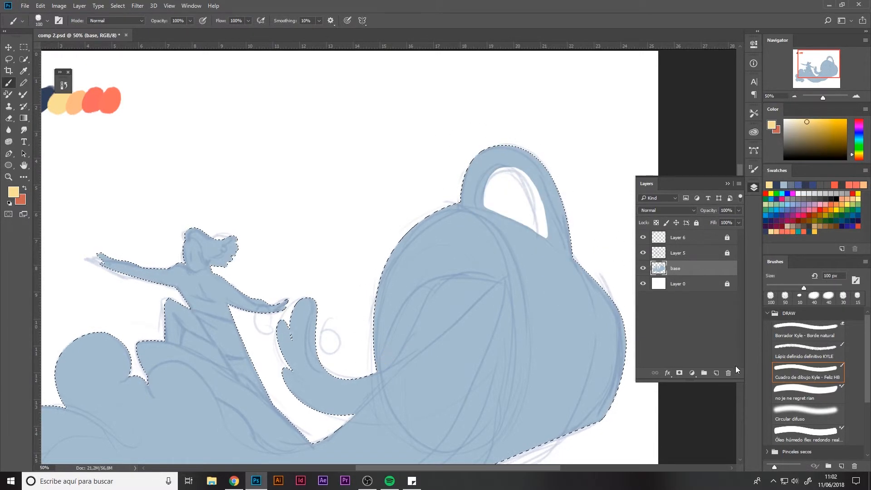
# Add a new layer above the base, clip it to the base silhouette and clear the selection.
pyautogui.keyDown('ctrl'); pyautogui.click(664, 271); pyautogui.keyUp('ctrl')
pyautogui.click(716, 374)
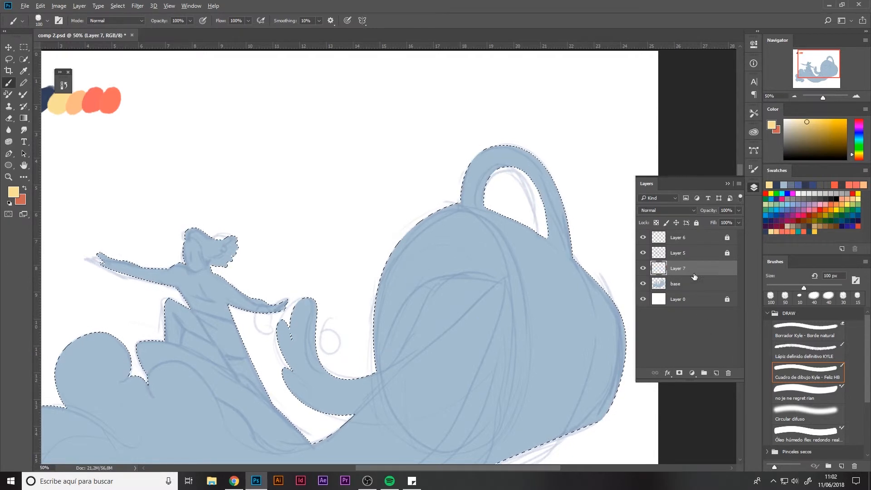
pyautogui.moveTo(694, 275); pyautogui.dragTo(695, 285)
pyautogui.hotkey('ctrl', 'z')
pyautogui.keyDown('alt'); pyautogui.click(692, 276); pyautogui.keyUp('alt')
pyautogui.hotkey('ctrl', 'd')
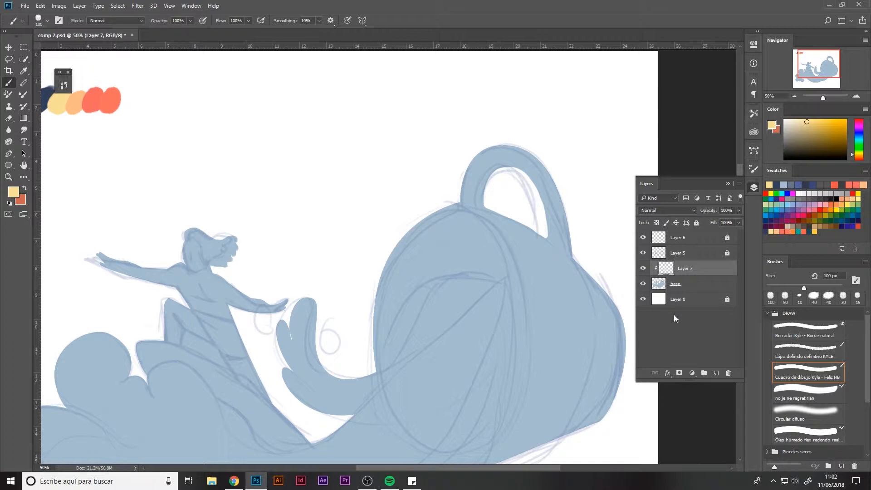
# Paint the cup's handle and outer body light yellow on the clipped layer, enlarging the brush to 250 px for the body.
pyautogui.moveTo(470, 200)
pyautogui.mouseDown()
pyautogui.moveTo(469, 142)
pyautogui.moveTo(525, 198)
pyautogui.moveTo(535, 139)
pyautogui.moveTo(573, 336)
pyautogui.moveTo(568, 328)
pyautogui.mouseUp()
pyautogui.moveTo(501, 314)
pyautogui.mouseDown()
pyautogui.moveTo(439, 226)
pyautogui.moveTo(439, 279)
pyautogui.mouseUp()
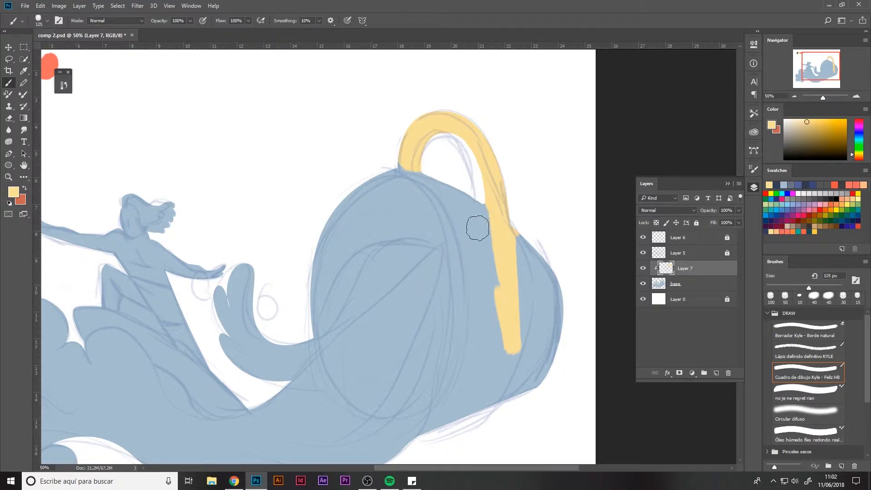
pyautogui.press(']')
pyautogui.press(']')
pyautogui.press(']')
pyautogui.press(']')
pyautogui.press(']')
pyautogui.moveTo(476, 227)
pyautogui.mouseDown()
pyautogui.moveTo(489, 289)
pyautogui.moveTo(518, 225)
pyautogui.moveTo(547, 249)
pyautogui.moveTo(532, 418)
pyautogui.moveTo(505, 353)
pyautogui.moveTo(500, 375)
pyautogui.mouseUp()
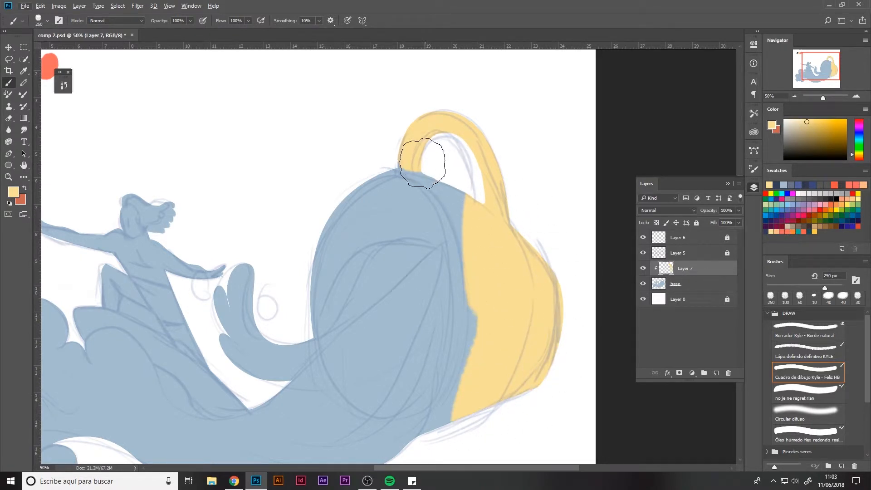
# Paint the cup's rim and the body edge beside its mouth yellow with an 80 px brush, following the sketch.
pyautogui.press('[')
pyautogui.press('[')
pyautogui.press('[')
pyautogui.press('[')
pyautogui.press('[')
pyautogui.press('[')
pyautogui.press('[')
pyautogui.moveTo(426, 167)
pyautogui.mouseDown()
pyautogui.moveTo(445, 214)
pyautogui.moveTo(462, 222)
pyautogui.moveTo(459, 170)
pyautogui.moveTo(469, 238)
pyautogui.moveTo(471, 361)
pyautogui.moveTo(430, 442)
pyautogui.mouseUp()
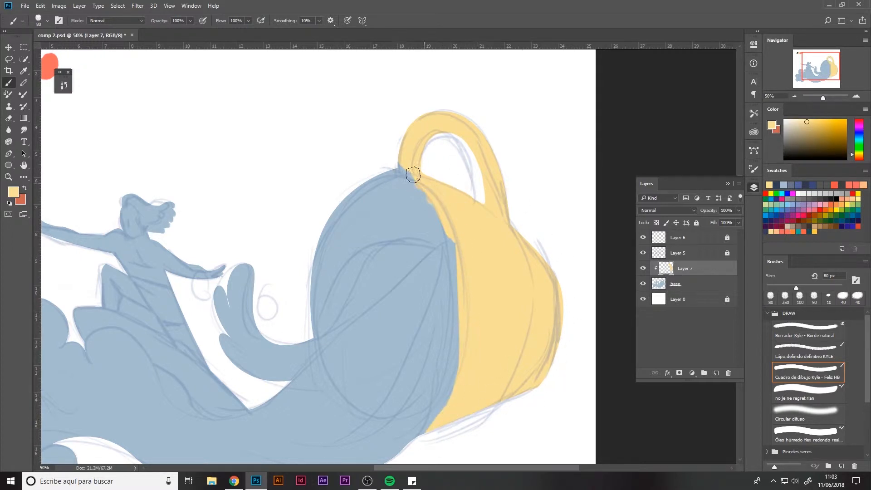
pyautogui.moveTo(412, 171)
pyautogui.mouseDown()
pyautogui.moveTo(328, 227)
pyautogui.moveTo(313, 311)
pyautogui.moveTo(310, 297)
pyautogui.moveTo(315, 334)
pyautogui.moveTo(333, 223)
pyautogui.moveTo(413, 192)
pyautogui.moveTo(446, 226)
pyautogui.moveTo(370, 183)
pyautogui.mouseUp()
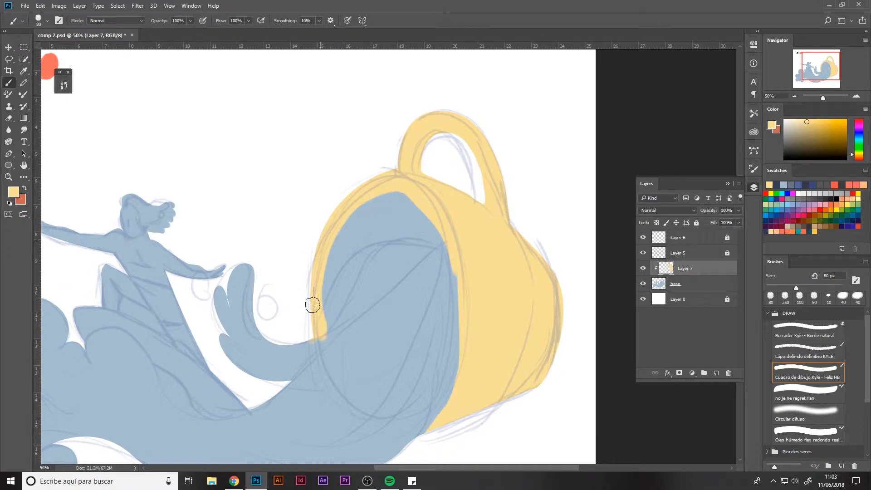
# Clean up the lower end of the cup's rim near the wave and thicken its inner edge with a 45 px brush.
pyautogui.press('e')
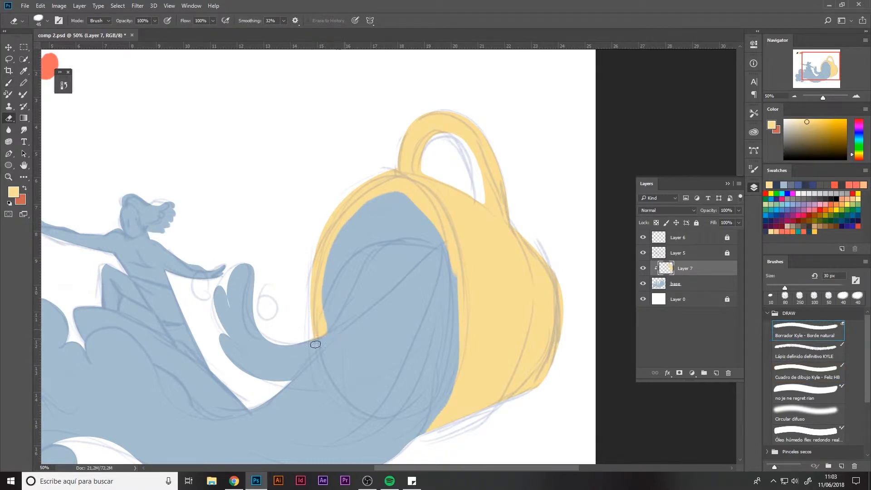
pyautogui.press('b')
pyautogui.moveTo(323, 331)
pyautogui.mouseDown()
pyautogui.moveTo(331, 320)
pyautogui.moveTo(324, 267)
pyautogui.mouseUp()
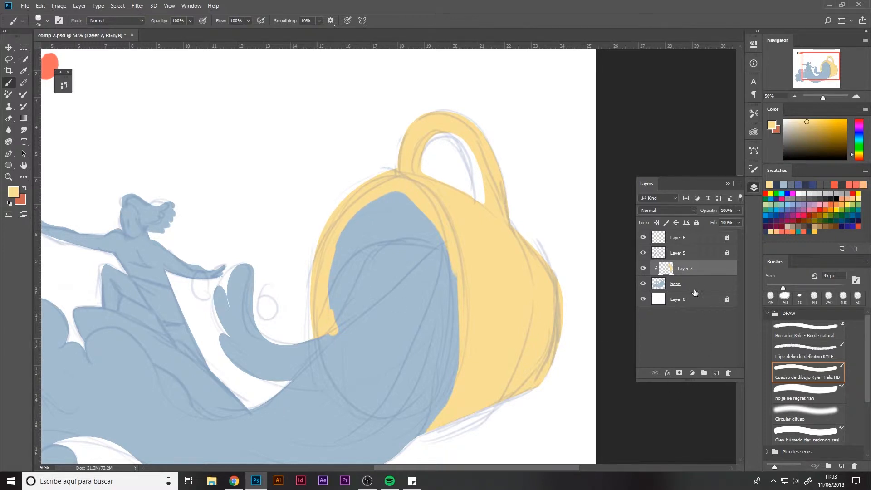
# Add another new layer clipped to the base, placed directly beneath the yellow cup layer.
pyautogui.click(717, 373)
pyautogui.keyDown('alt'); pyautogui.click(685, 291); pyautogui.keyUp('alt')
pyautogui.hotkey('ctrl', 'z')
pyautogui.moveTo(686, 270); pyautogui.dragTo(685, 291)
pyautogui.keyDown('alt'); pyautogui.click(685, 291); pyautogui.keyUp('alt')
pyautogui.hotkey('ctrl', 'z')
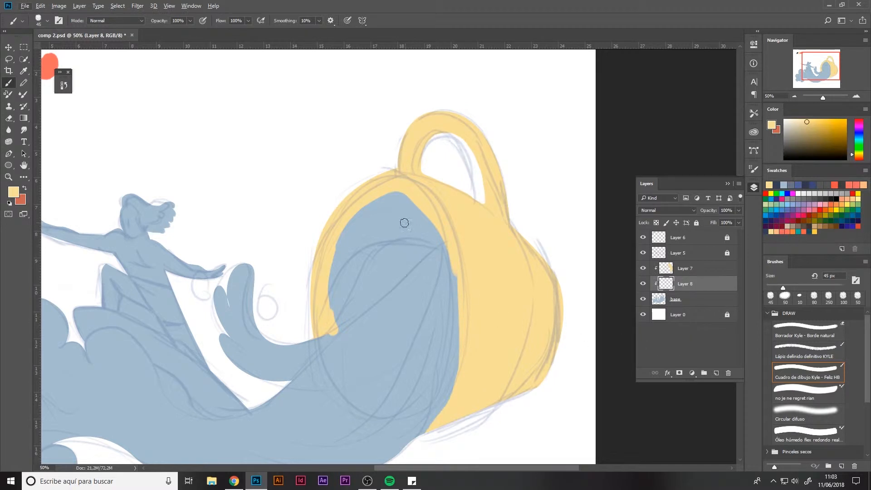
# Sample the light orange from the palette strokes and paint the upper inside wall of the cup with a 100 px brush.
pyautogui.moveTo(152, 178); pyautogui.dragTo(356, 303)
pyautogui.keyDown('alt'); pyautogui.click(221, 198); pyautogui.keyUp('alt')
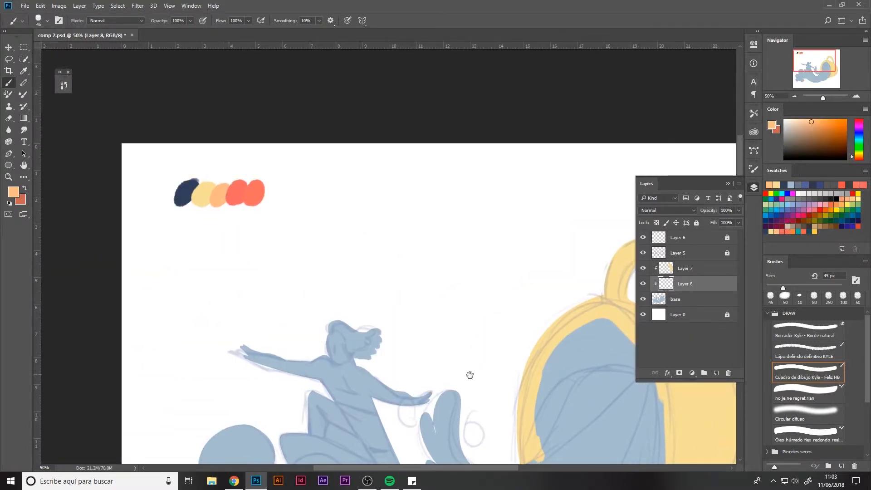
pyautogui.moveTo(470, 375); pyautogui.dragTo(308, 247)
pyautogui.press(']')
pyautogui.press(']')
pyautogui.moveTo(426, 205); pyautogui.dragTo(403, 223)
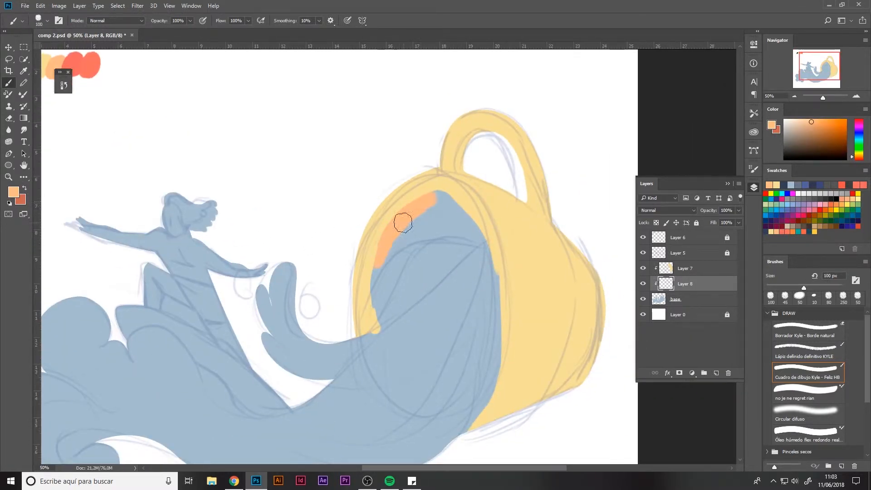
# Move the yellow cup layer below the orange interior layer and reduce the brush size to 60 px.
pyautogui.moveTo(690, 271); pyautogui.dragTo(696, 291)
pyautogui.press('[')
pyautogui.press('[')
pyautogui.press('[')
pyautogui.press('[')
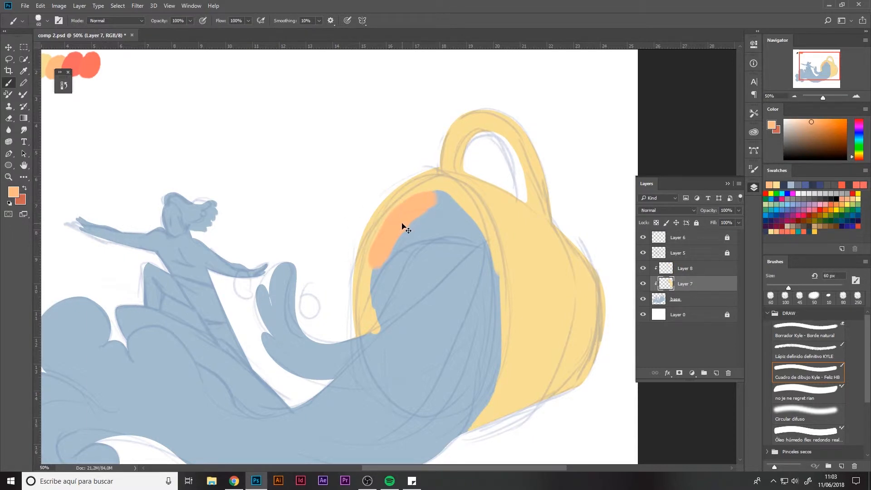
# Raise the brush smoothing to 66% and paint a light orange band along the inside of the cup's rim.
pyautogui.moveTo(404, 205); pyautogui.dragTo(380, 232)
pyautogui.moveTo(282, 5); pyautogui.dragTo(282, 26)
pyautogui.click(281, 27)
pyautogui.moveTo(356, 25); pyautogui.dragTo(356, 0)
pyautogui.moveTo(496, 195)
pyautogui.mouseDown()
pyautogui.moveTo(460, 317)
pyautogui.moveTo(482, 217)
pyautogui.moveTo(464, 329)
pyautogui.moveTo(480, 232)
pyautogui.moveTo(453, 307)
pyautogui.moveTo(466, 346)
pyautogui.mouseUp()
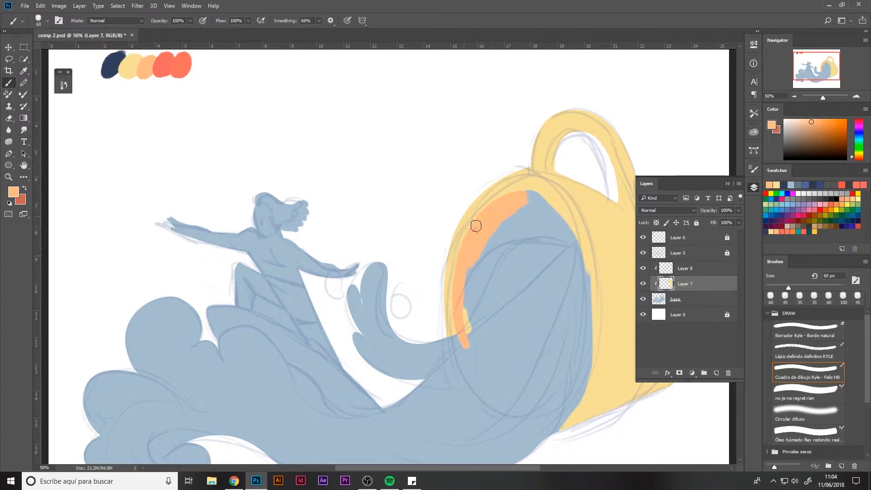
pyautogui.moveTo(476, 226)
pyautogui.mouseDown()
pyautogui.moveTo(500, 199)
pyautogui.moveTo(533, 192)
pyautogui.moveTo(559, 214)
pyautogui.moveTo(575, 274)
pyautogui.mouseUp()
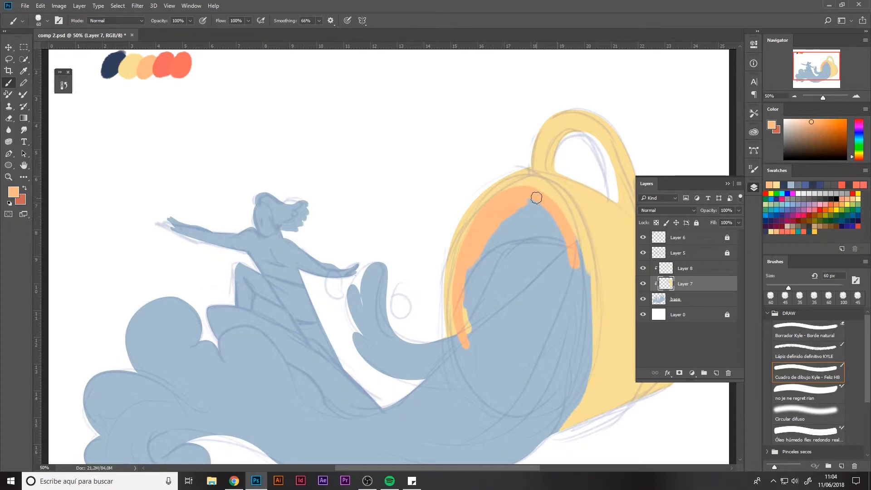
pyautogui.moveTo(526, 190)
pyautogui.mouseDown()
pyautogui.moveTo(556, 200)
pyautogui.moveTo(589, 278)
pyautogui.mouseUp()
pyautogui.hotkey('ctrl', 'z')
pyautogui.moveTo(551, 200)
pyautogui.mouseDown()
pyautogui.moveTo(579, 253)
pyautogui.moveTo(580, 279)
pyautogui.mouseUp()
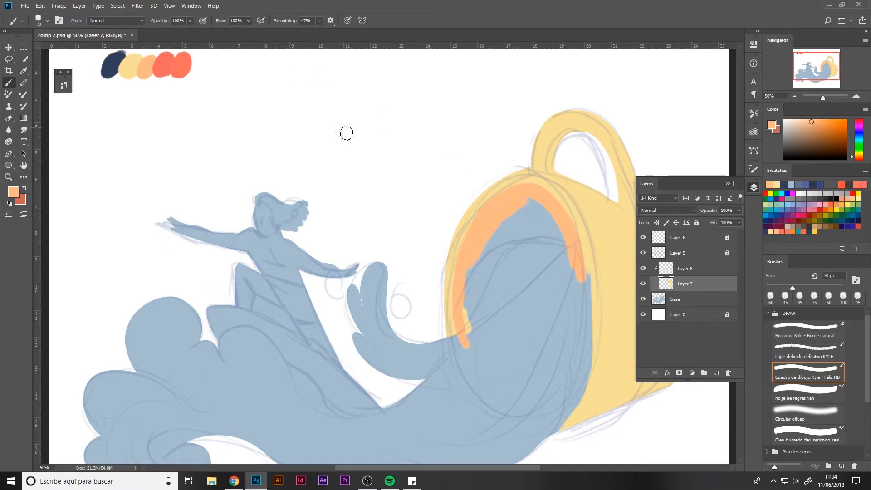
# Fill the rest of the cup's interior above the wave with light orange using a 70 px brush at 15% smoothing.
pyautogui.moveTo(528, 203); pyautogui.dragTo(467, 278)
pyautogui.moveTo(289, 24); pyautogui.dragTo(281, 24)
pyautogui.moveTo(501, 251)
pyautogui.mouseDown()
pyautogui.moveTo(557, 236)
pyautogui.moveTo(562, 246)
pyautogui.moveTo(488, 267)
pyautogui.moveTo(467, 295)
pyautogui.moveTo(532, 205)
pyautogui.moveTo(502, 219)
pyautogui.mouseUp()
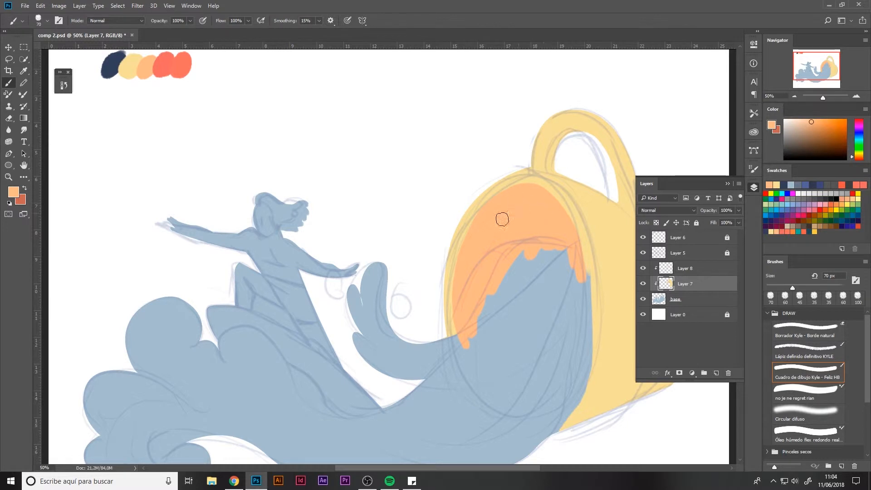
# Merge the yellow and orange cup layers and add a new layer above them clipped to the base.
pyautogui.keyDown('shift'); pyautogui.click(701, 274); pyautogui.keyUp('shift')
pyautogui.hotkey('ctrl', 'e')
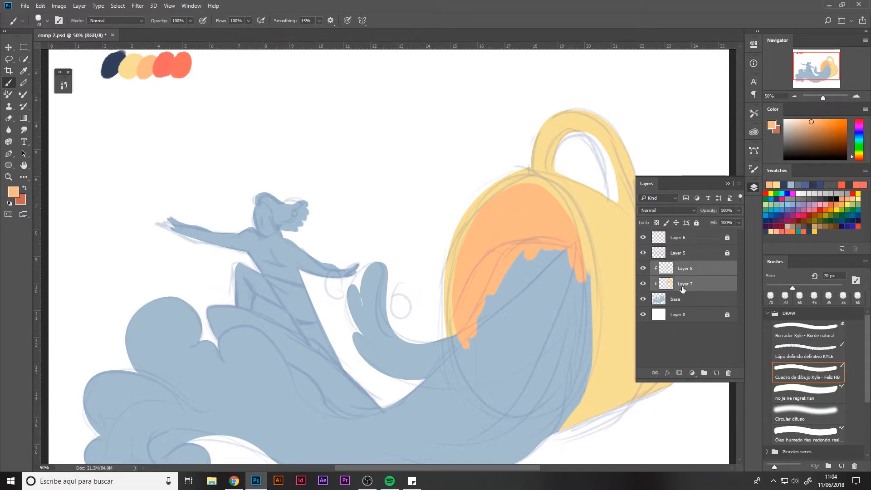
pyautogui.click(717, 372)
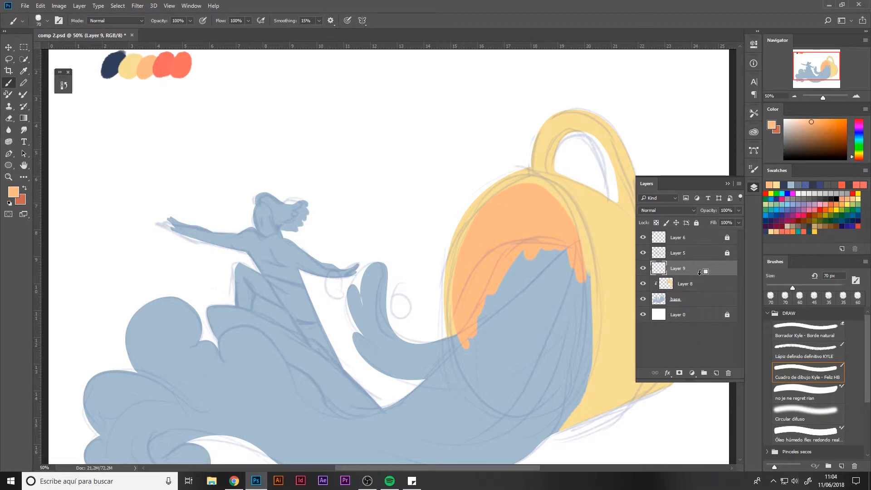
pyautogui.moveTo(703, 272)
pyautogui.mouseDown()
pyautogui.moveTo(703, 290)
pyautogui.moveTo(701, 262)
pyautogui.mouseUp()
# Sample the navy from the palette and outline the wave's top inside the cup and the splash's lower edge with a 20 px brush.
pyautogui.moveTo(247, 219); pyautogui.dragTo(272, 252)
pyautogui.keyDown('alt'); pyautogui.click(143, 95); pyautogui.keyUp('alt')
pyautogui.moveTo(327, 268); pyautogui.dragTo(267, 204)
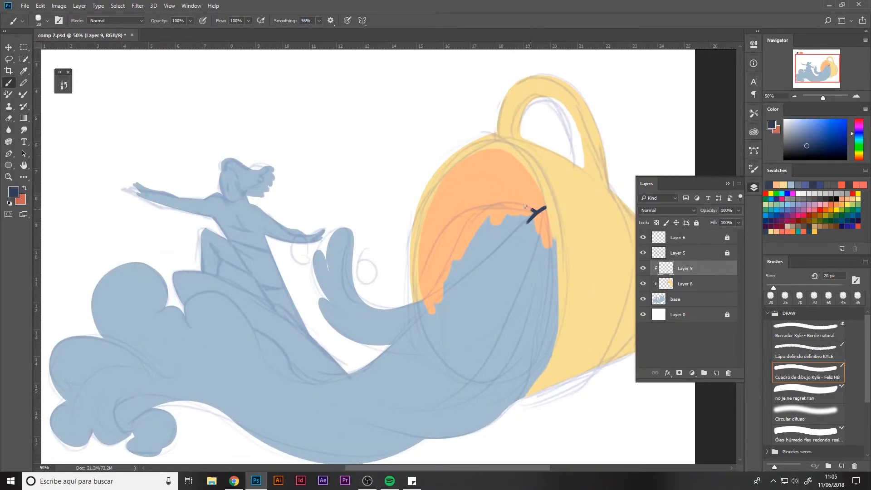
pyautogui.moveTo(526, 207)
pyautogui.mouseDown()
pyautogui.moveTo(468, 215)
pyautogui.moveTo(383, 339)
pyautogui.mouseUp()
pyautogui.moveTo(457, 238)
pyautogui.mouseDown()
pyautogui.moveTo(433, 293)
pyautogui.moveTo(323, 336)
pyautogui.mouseUp()
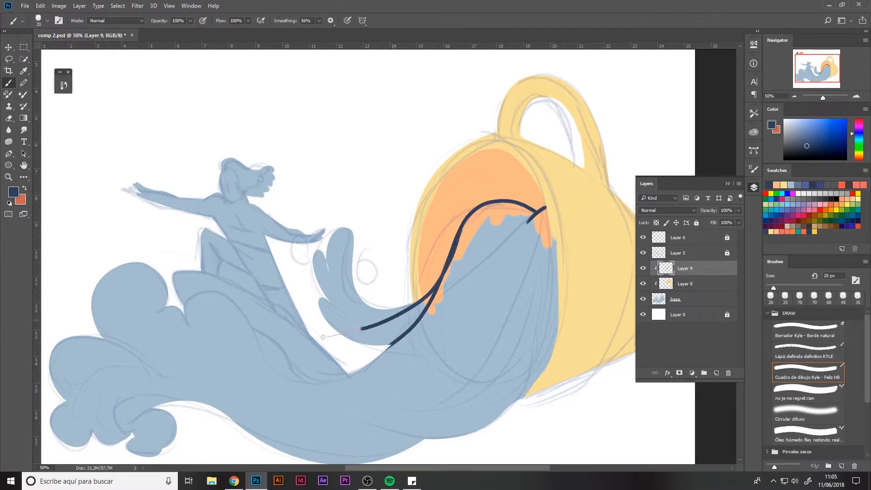
# Fill the curled splash in front of the cup with navy using a 125 px brush.
pyautogui.press(']')
pyautogui.press(']')
pyautogui.press(']')
pyautogui.press(']')
pyautogui.press(']')
pyautogui.moveTo(346, 235)
pyautogui.mouseDown()
pyautogui.moveTo(324, 287)
pyautogui.moveTo(354, 307)
pyautogui.moveTo(381, 373)
pyautogui.mouseUp()
pyautogui.moveTo(339, 254)
pyautogui.mouseDown()
pyautogui.moveTo(317, 256)
pyautogui.moveTo(342, 336)
pyautogui.moveTo(324, 305)
pyautogui.moveTo(434, 328)
pyautogui.moveTo(427, 345)
pyautogui.mouseUp()
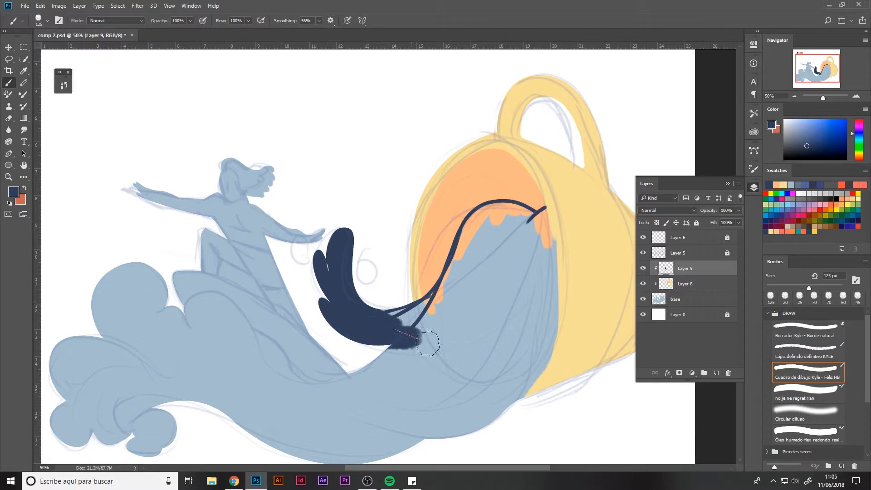
# Fill the main body of the wave inside the cup's opening with navy, adjusting the brush size to fit.
pyautogui.press('[')
pyautogui.press('[')
pyautogui.press('[')
pyautogui.press('[')
pyautogui.moveTo(438, 307)
pyautogui.mouseDown()
pyautogui.moveTo(450, 298)
pyautogui.moveTo(420, 308)
pyautogui.moveTo(454, 279)
pyautogui.moveTo(395, 359)
pyautogui.moveTo(450, 287)
pyautogui.moveTo(447, 272)
pyautogui.moveTo(476, 213)
pyautogui.moveTo(511, 205)
pyautogui.moveTo(534, 216)
pyautogui.moveTo(495, 216)
pyautogui.moveTo(532, 234)
pyautogui.moveTo(486, 359)
pyautogui.moveTo(505, 335)
pyautogui.moveTo(516, 279)
pyautogui.moveTo(548, 222)
pyautogui.mouseUp()
pyautogui.press(']')
pyautogui.press(']')
pyautogui.press(']')
pyautogui.press('[')
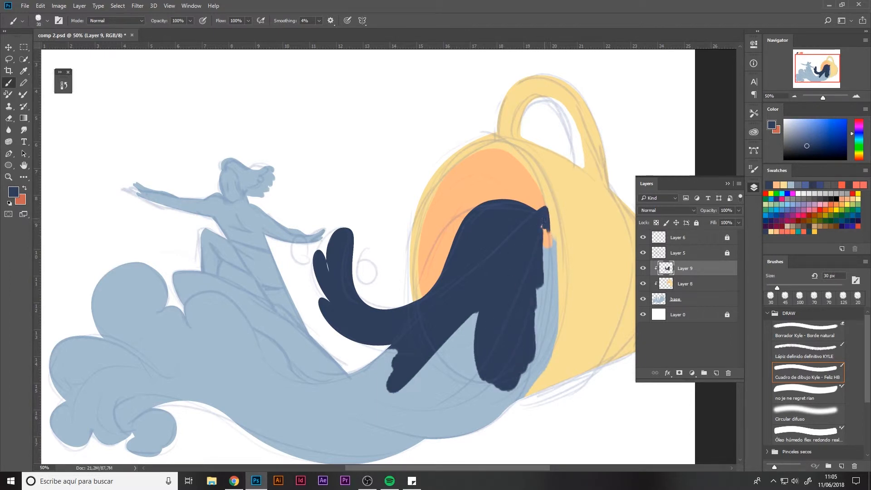
# Paint the wave's navy edge along the cup's near rim and down to its underside with 30 and 50 px brushes.
pyautogui.moveTo(545, 220); pyautogui.dragTo(543, 257)
pyautogui.moveTo(547, 212); pyautogui.dragTo(548, 303)
pyautogui.moveTo(506, 409)
pyautogui.mouseDown()
pyautogui.moveTo(548, 363)
pyautogui.moveTo(546, 210)
pyautogui.moveTo(556, 294)
pyautogui.moveTo(454, 423)
pyautogui.mouseUp()
pyautogui.moveTo(527, 273); pyautogui.dragTo(451, 432)
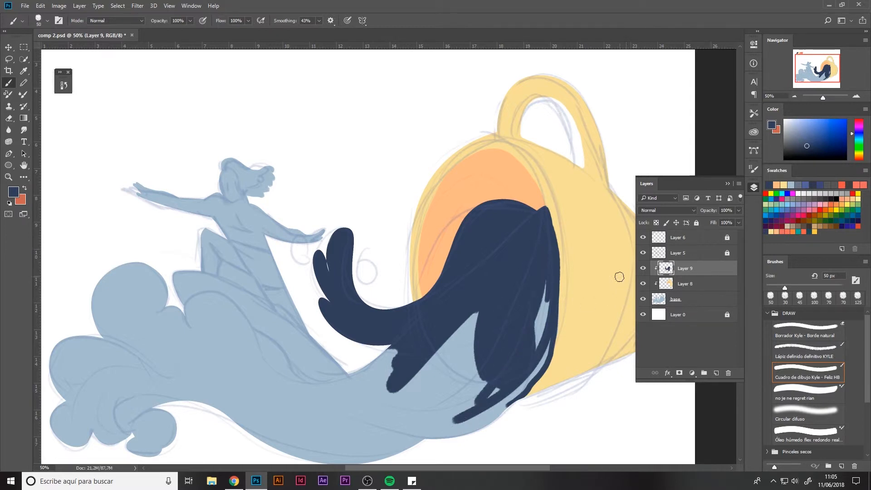
pyautogui.moveTo(534, 230); pyautogui.dragTo(478, 433)
pyautogui.moveTo(550, 253); pyautogui.dragTo(454, 441)
pyautogui.moveTo(550, 291)
pyautogui.mouseDown()
pyautogui.moveTo(503, 416)
pyautogui.moveTo(427, 447)
pyautogui.mouseUp()
pyautogui.moveTo(548, 311); pyautogui.dragTo(554, 280)
pyautogui.click(688, 285)
pyautogui.keyDown('alt'); pyautogui.click(557, 317); pyautogui.keyUp('alt')
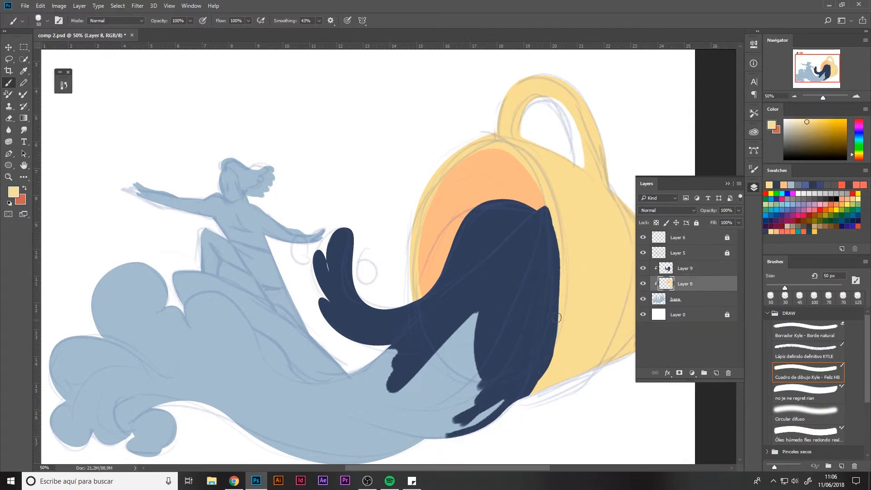
pyautogui.click(685, 268)
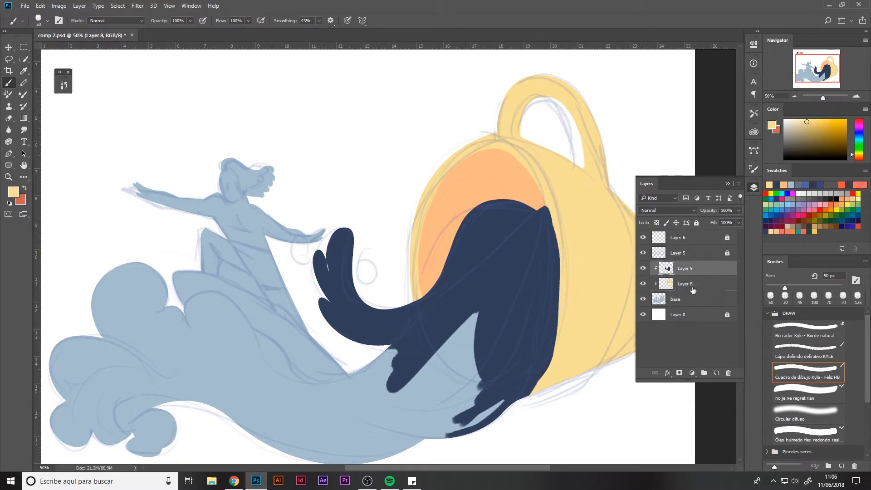
# Trim the wave's navy edge along the lower part of the cup's rim with a 50 px eraser.
pyautogui.press('e')
pyautogui.moveTo(548, 202)
pyautogui.mouseDown()
pyautogui.moveTo(557, 333)
pyautogui.moveTo(527, 434)
pyautogui.moveTo(564, 298)
pyautogui.moveTo(521, 427)
pyautogui.mouseUp()
pyautogui.hotkey('ctrl', 'z')
pyautogui.moveTo(563, 335); pyautogui.dragTo(510, 419)
pyautogui.hotkey('alt', '[')
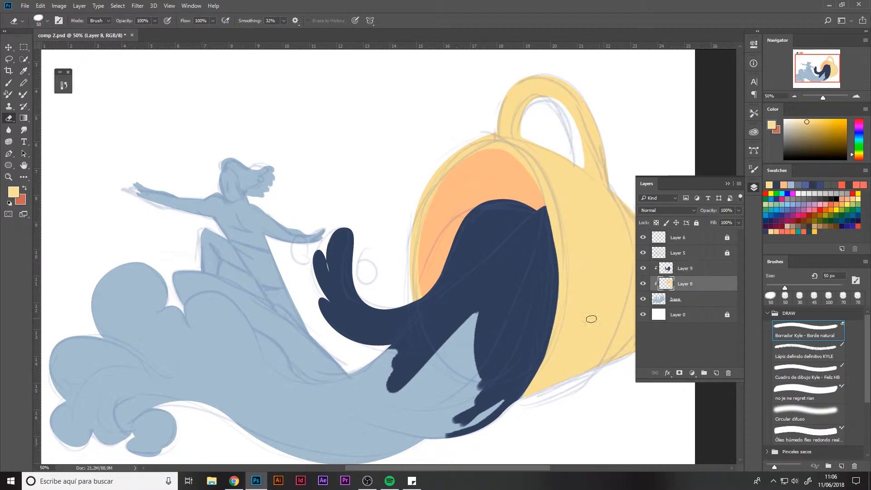
pyautogui.press('b')
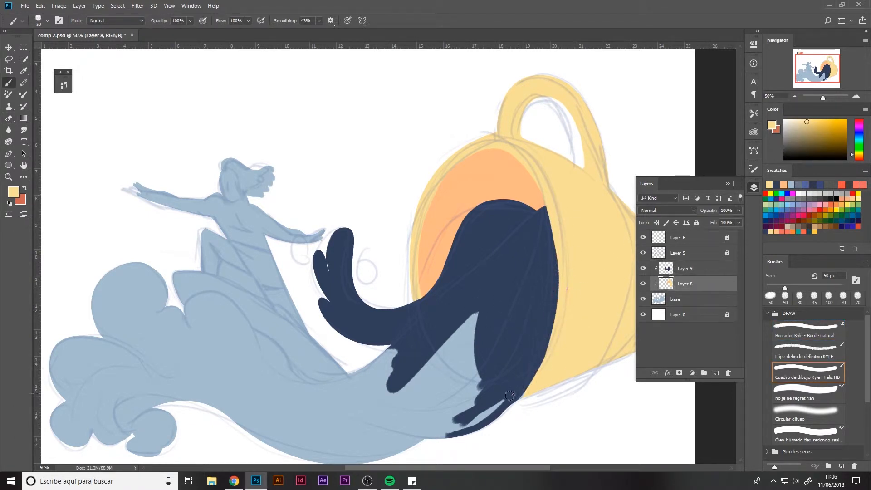
pyautogui.hotkey('alt', ']')
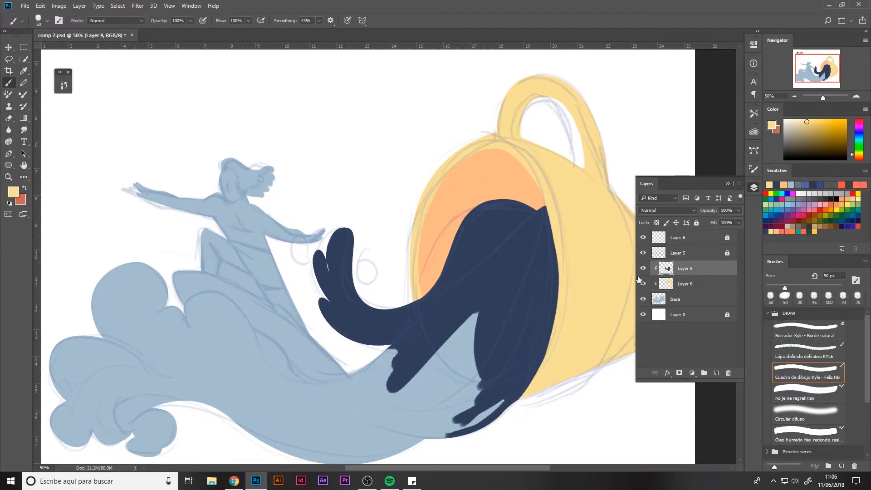
# Sample the wave's navy and fill the remaining body and foam curls of the wave with a 250 px brush.
pyautogui.keyDown('alt'); pyautogui.click(474, 208); pyautogui.keyUp('alt')
pyautogui.press(']')
pyautogui.press(']')
pyautogui.press(']')
pyautogui.press(']')
pyautogui.press(']')
pyautogui.press(']')
pyautogui.press(']')
pyautogui.press(']')
pyautogui.press(']')
pyautogui.press(']')
pyautogui.moveTo(147, 422)
pyautogui.mouseDown()
pyautogui.moveTo(132, 380)
pyautogui.moveTo(40, 388)
pyautogui.moveTo(107, 292)
pyautogui.moveTo(346, 460)
pyautogui.moveTo(454, 399)
pyautogui.moveTo(481, 363)
pyautogui.moveTo(431, 331)
pyautogui.moveTo(256, 393)
pyautogui.moveTo(137, 291)
pyautogui.moveTo(157, 302)
pyautogui.mouseUp()
# Outline the wave crest overlapping the surfboard in navy with a 35 px brush.
pyautogui.press('[')
pyautogui.press('[')
pyautogui.press('[')
pyautogui.press('[')
pyautogui.press('[')
pyautogui.press('[')
pyautogui.press('[')
pyautogui.press('[')
pyautogui.press('[')
pyautogui.press('[')
pyautogui.press('[')
pyautogui.press('[')
pyautogui.press('[')
pyautogui.press('[')
pyautogui.moveTo(179, 334)
pyautogui.mouseDown()
pyautogui.moveTo(187, 326)
pyautogui.moveTo(181, 274)
pyautogui.moveTo(274, 352)
pyautogui.mouseUp()
pyautogui.scroll(-1, 184, 309)
pyautogui.moveTo(261, 322)
pyautogui.mouseDown()
pyautogui.moveTo(294, 352)
pyautogui.moveTo(340, 350)
pyautogui.mouseUp()
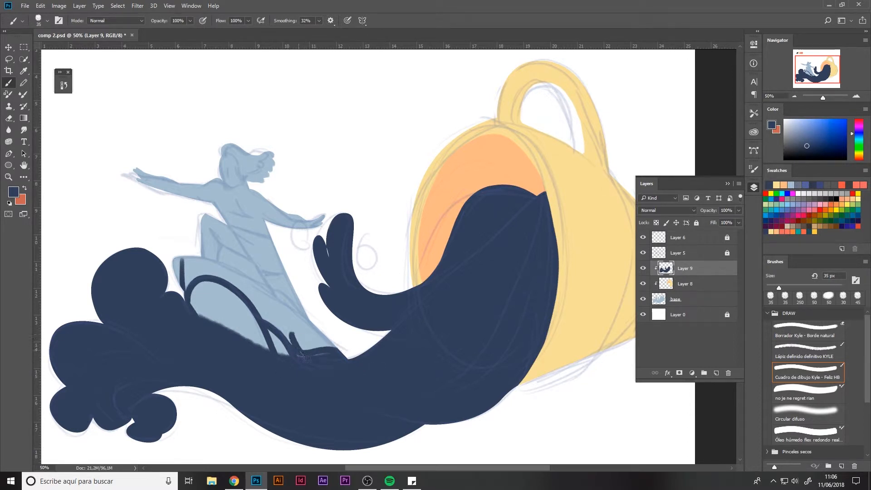
# Erase the stray navy strokes near the surfboard's tail and fill the gaps inside the overlapping crest with navy.
pyautogui.press('e')
pyautogui.moveTo(290, 334)
pyautogui.mouseDown()
pyautogui.moveTo(318, 354)
pyautogui.moveTo(301, 348)
pyautogui.mouseUp()
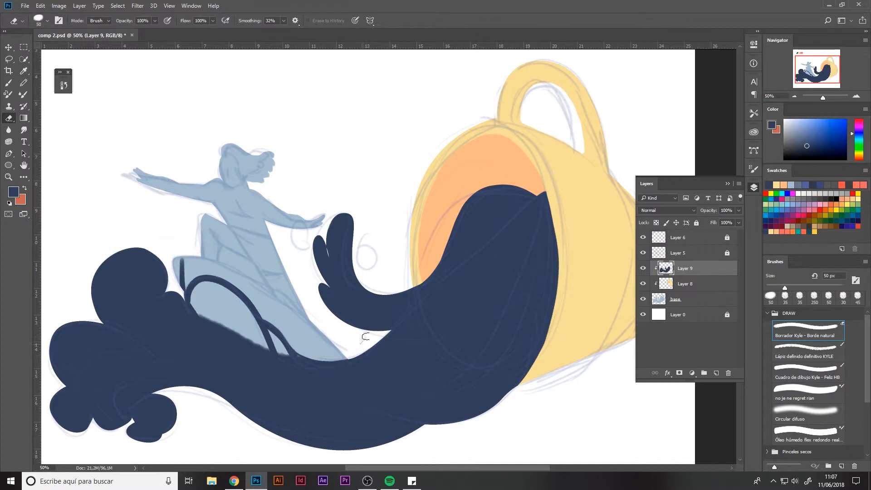
pyautogui.press('b')
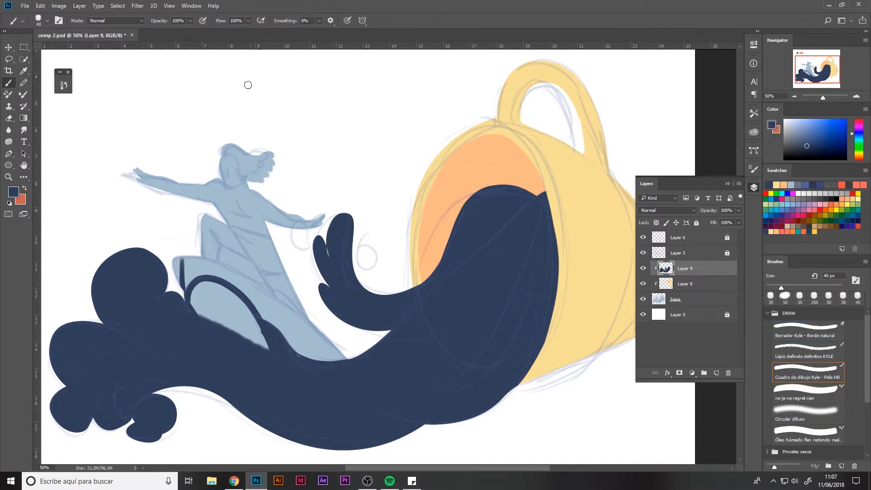
pyautogui.moveTo(197, 289)
pyautogui.mouseDown()
pyautogui.moveTo(254, 339)
pyautogui.moveTo(214, 309)
pyautogui.moveTo(207, 318)
pyautogui.mouseUp()
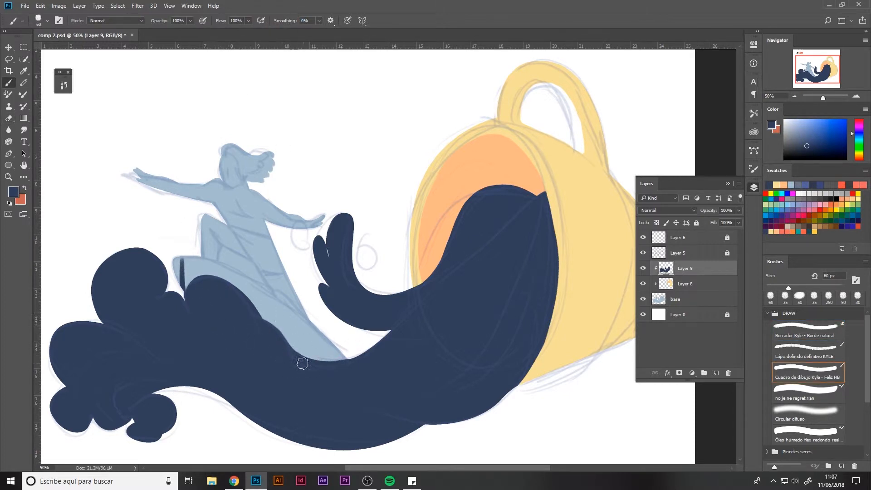
# Erase the stray navy from the surfboard's nose and clean the wave's edge under its tail with a 25 px eraser.
pyautogui.press('e')
pyautogui.moveTo(179, 284); pyautogui.dragTo(184, 288)
pyautogui.press('[')
pyautogui.press('[')
pyautogui.press('b')
pyautogui.click(691, 303)
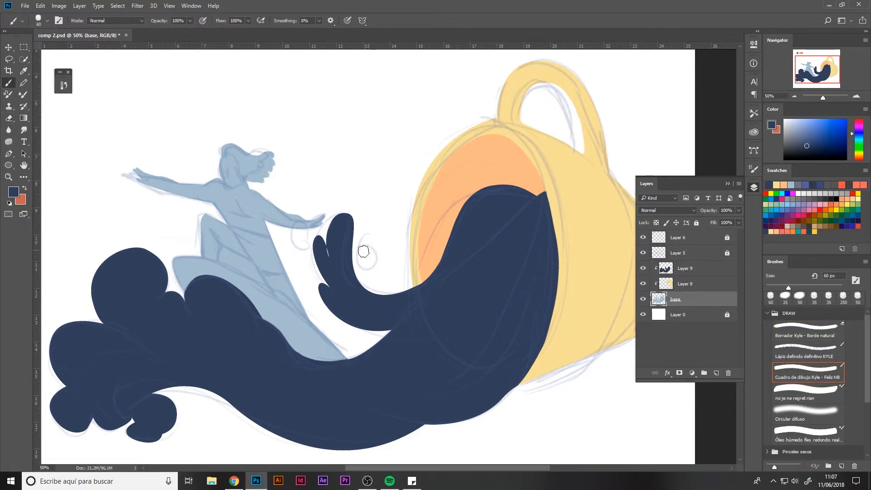
pyautogui.press('[')
pyautogui.hotkey('alt', ']')
pyautogui.hotkey('alt', ']')
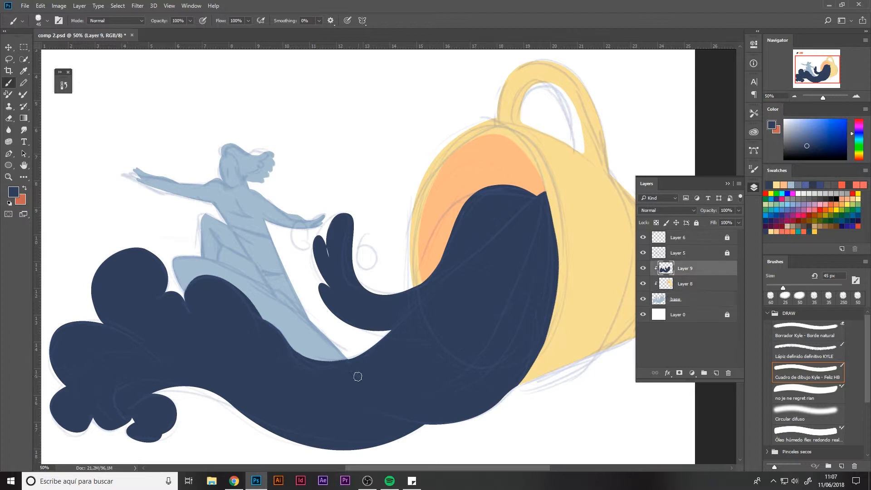
pyautogui.press('e')
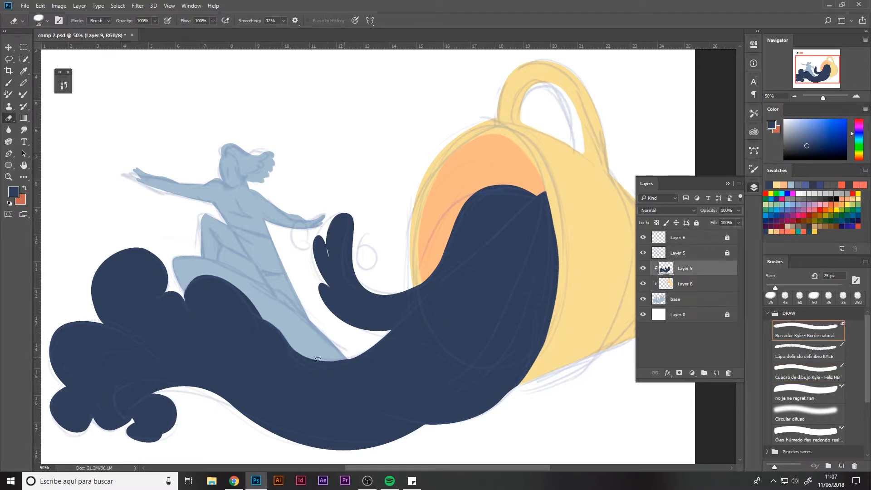
pyautogui.moveTo(317, 359); pyautogui.dragTo(351, 361)
# Add a new layer clipped to the base and place it between the wave and cup layers.
pyautogui.keyDown('alt'); pyautogui.click(687, 275); pyautogui.keyUp('alt')
pyautogui.keyDown('alt'); pyautogui.click(687, 275); pyautogui.keyUp('alt')
pyautogui.click(717, 373)
pyautogui.moveTo(686, 269); pyautogui.dragTo(686, 291)
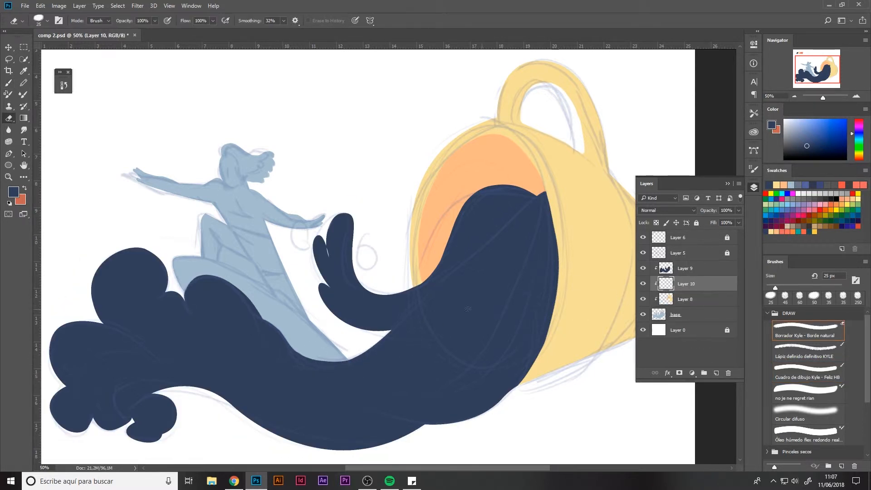
# Sample the coral from the palette and paint the surfboard's nose and upper edge with a 45 px brush at 66% smoothing.
pyautogui.moveTo(310, 267); pyautogui.dragTo(464, 365)
pyautogui.press('i')
pyautogui.click(273, 112)
pyautogui.click(306, 113)
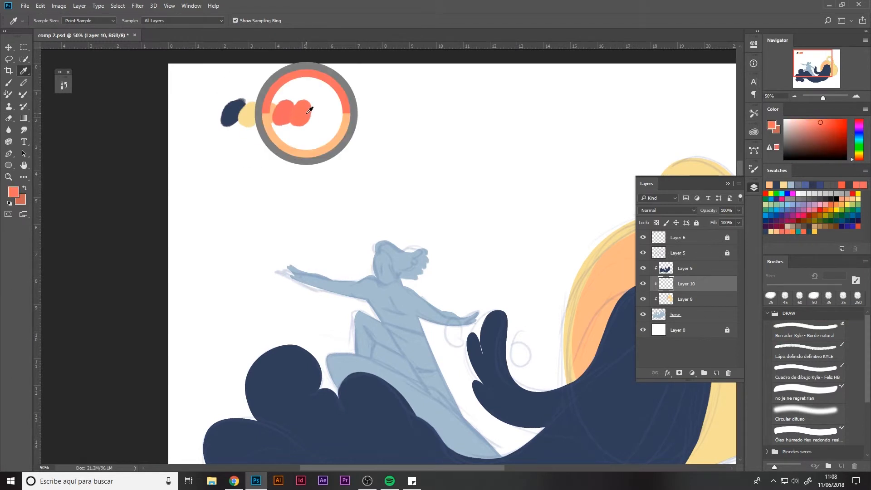
pyautogui.press('b')
pyautogui.moveTo(347, 381)
pyautogui.mouseDown()
pyautogui.moveTo(290, 330)
pyautogui.moveTo(323, 315)
pyautogui.mouseUp()
pyautogui.moveTo(285, 21); pyautogui.dragTo(315, 21)
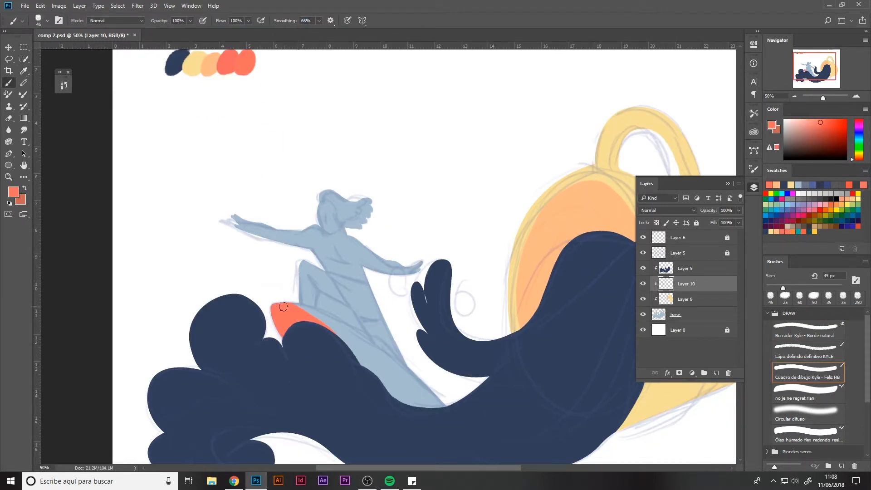
pyautogui.moveTo(287, 306); pyautogui.dragTo(444, 408)
# Fill the rest of the surfboard with coral using a 70 px brush.
pyautogui.press(']')
pyautogui.press(']')
pyautogui.press(']')
pyautogui.moveTo(314, 323)
pyautogui.mouseDown()
pyautogui.moveTo(422, 421)
pyautogui.moveTo(399, 366)
pyautogui.moveTo(422, 399)
pyautogui.moveTo(448, 379)
pyautogui.mouseUp()
pyautogui.press('e')
pyautogui.moveTo(321, 297); pyautogui.dragTo(442, 395)
pyautogui.hotkey('ctrl', 'z')
pyautogui.press('b')
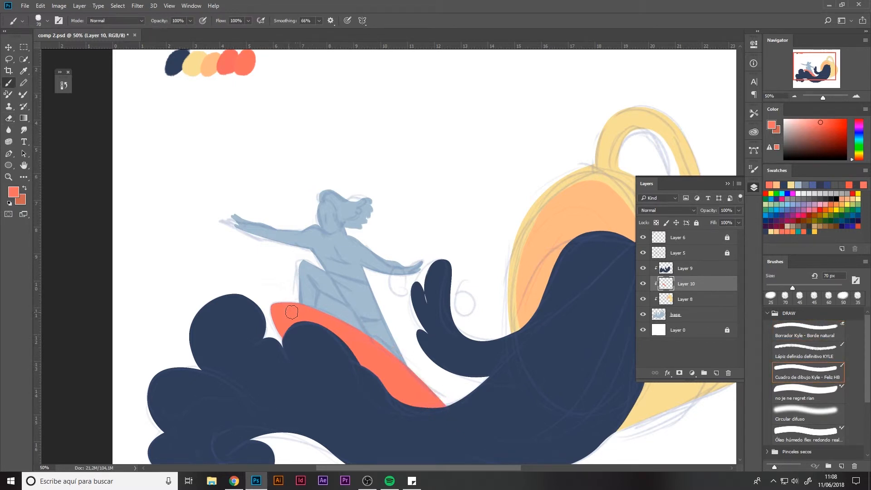
# Erase the gap between the surfer's legs on the base layer at 11% smoothing and repair the surfboard's upper edge with a 20 px brush.
pyautogui.click(676, 314)
pyautogui.press('e')
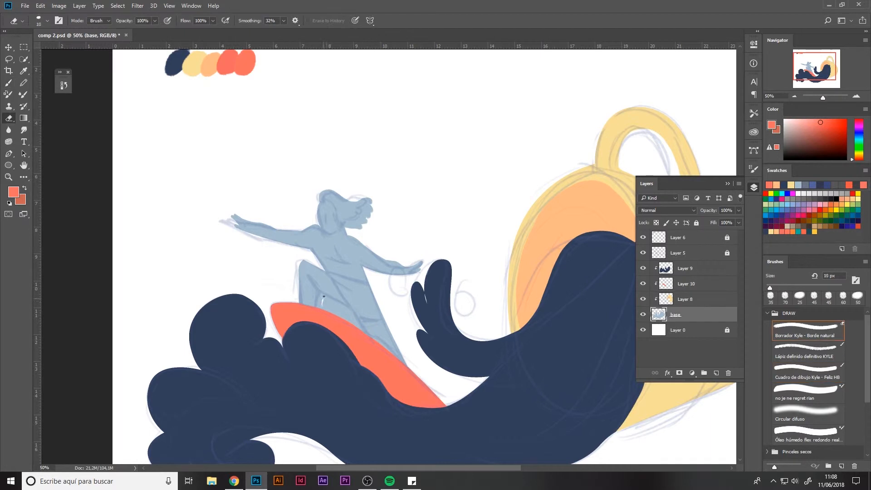
pyautogui.moveTo(247, 22); pyautogui.dragTo(237, 24)
pyautogui.press(']')
pyautogui.press(']')
pyautogui.press(']')
pyautogui.press(']')
pyautogui.moveTo(322, 299)
pyautogui.mouseDown()
pyautogui.moveTo(321, 321)
pyautogui.moveTo(320, 304)
pyautogui.moveTo(353, 318)
pyautogui.mouseUp()
pyautogui.hotkey('ctrl', 'z')
pyautogui.press('[')
pyautogui.press('[')
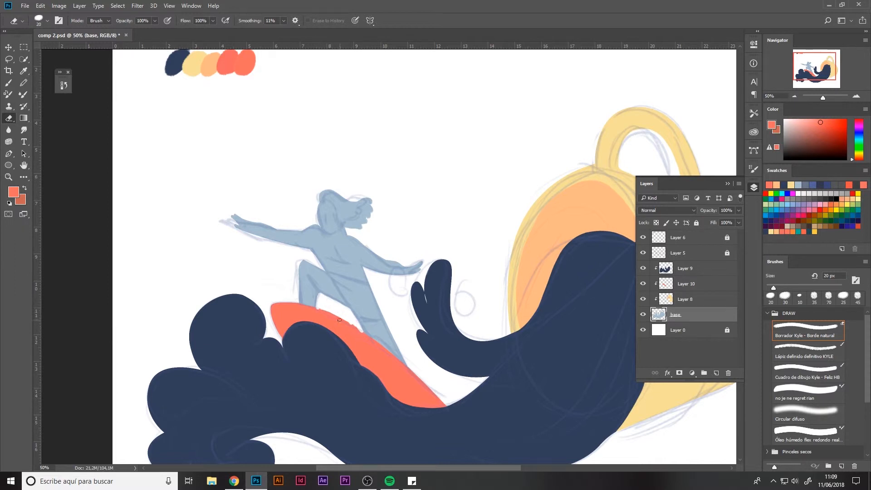
pyautogui.press('b')
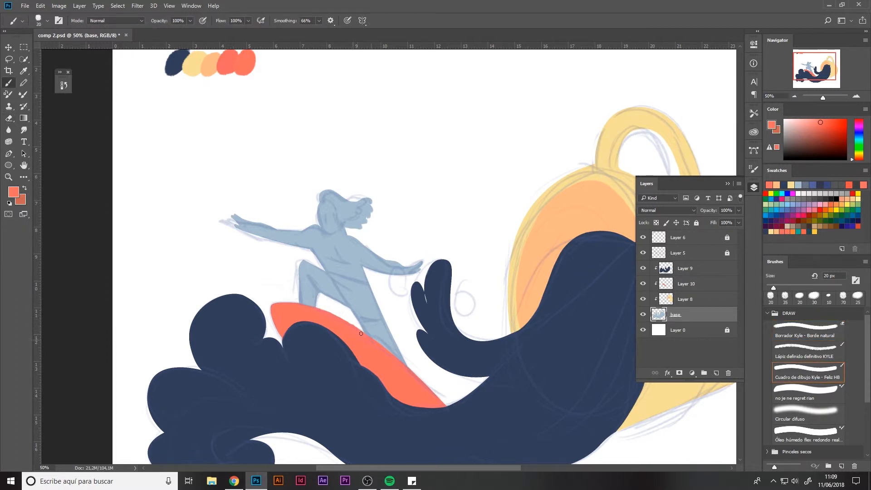
pyautogui.moveTo(330, 312); pyautogui.dragTo(368, 334)
# Load the surfboard layer's pixels as a selection and sample the light orange from the palette for a 25 px brush.
pyautogui.click(678, 288)
pyautogui.keyDown('ctrl'); pyautogui.click(666, 284); pyautogui.keyUp('ctrl')
pyautogui.keyDown('alt'); pyautogui.click(198, 65); pyautogui.keyUp('alt')
pyautogui.keyDown('alt'); pyautogui.click(210, 66); pyautogui.keyUp('alt')
pyautogui.press(']')
pyautogui.press(']')
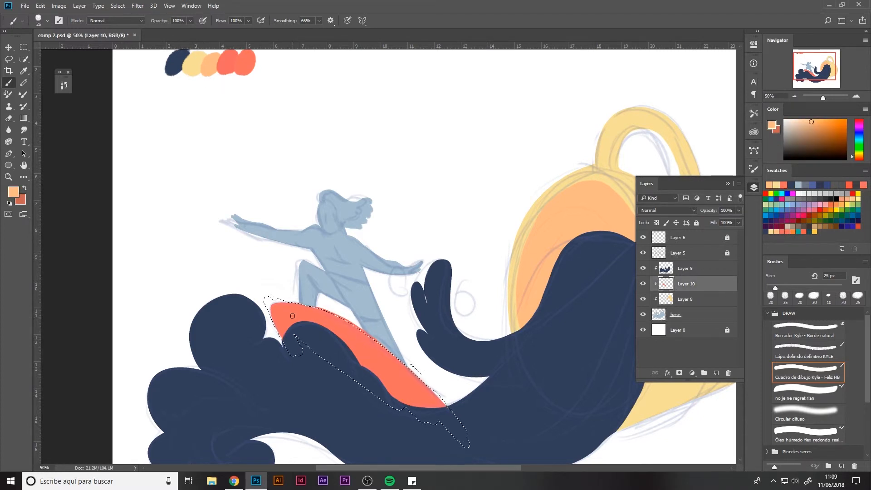
# Paint light orange stripes along the surfboard within the selection using a 30 px brush, and deselect.
pyautogui.moveTo(275, 308); pyautogui.dragTo(425, 416)
pyautogui.hotkey('ctrl', 'z')
pyautogui.hotkey('ctrl', 'z')
pyautogui.press('[')
pyautogui.press('[')
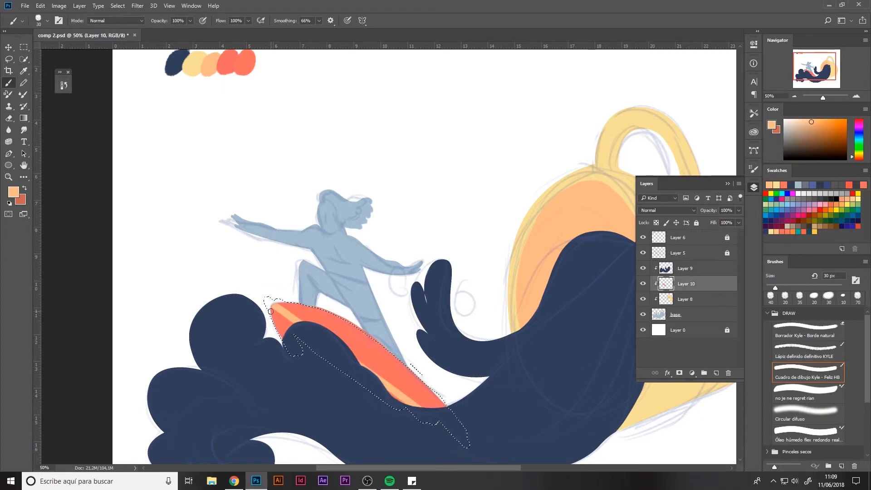
pyautogui.moveTo(270, 313); pyautogui.dragTo(313, 345)
pyautogui.hotkey('ctrl', 'd')
# Clean the base silhouette around the surfer's legs and the surfboard's tail with the eraser, and hide the sketch layer.
pyautogui.hotkey('alt', '[')
pyautogui.hotkey('alt', '[')
pyautogui.press('e')
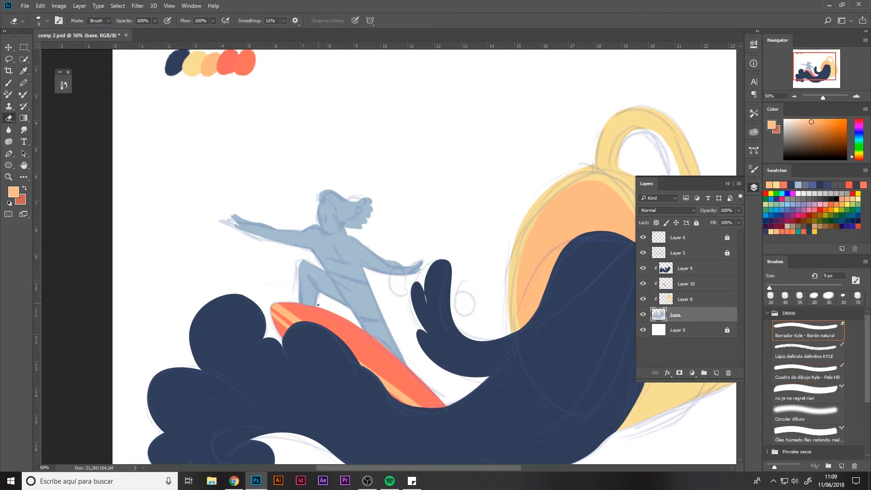
pyautogui.moveTo(343, 316); pyautogui.dragTo(325, 309)
pyautogui.moveTo(428, 360)
pyautogui.mouseDown()
pyautogui.moveTo(388, 273)
pyautogui.moveTo(398, 309)
pyautogui.mouseUp()
pyautogui.press(']')
pyautogui.press(']')
pyautogui.press(']')
pyautogui.press(']')
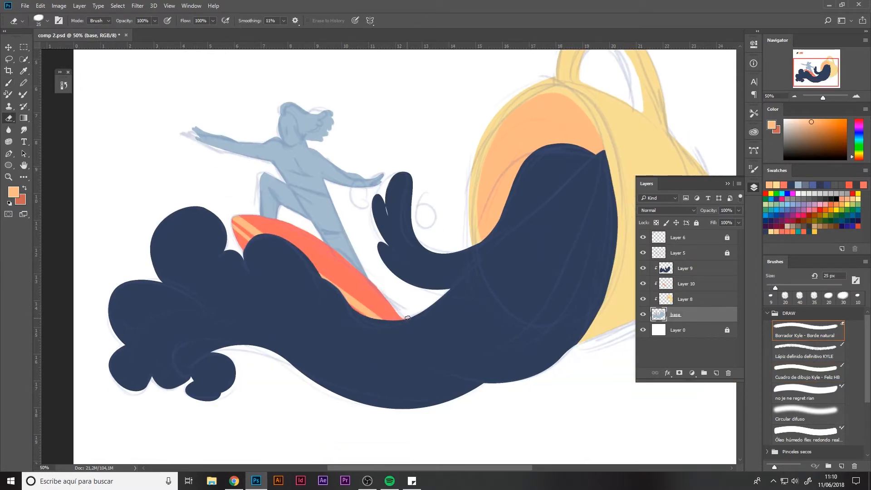
pyautogui.click(643, 253)
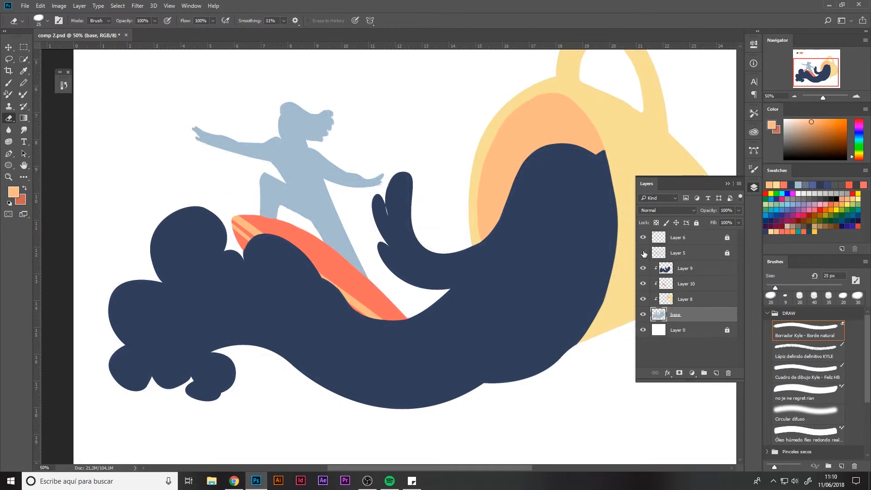
# Clean the base silhouette between the surfer's legs with a smaller eraser, and show the sketch layer again.
pyautogui.moveTo(452, 281); pyautogui.dragTo(456, 326)
pyautogui.press('[')
pyautogui.moveTo(376, 234); pyautogui.dragTo(371, 235)
pyautogui.moveTo(417, 293)
pyautogui.mouseDown()
pyautogui.moveTo(338, 288)
pyautogui.moveTo(376, 331)
pyautogui.mouseUp()
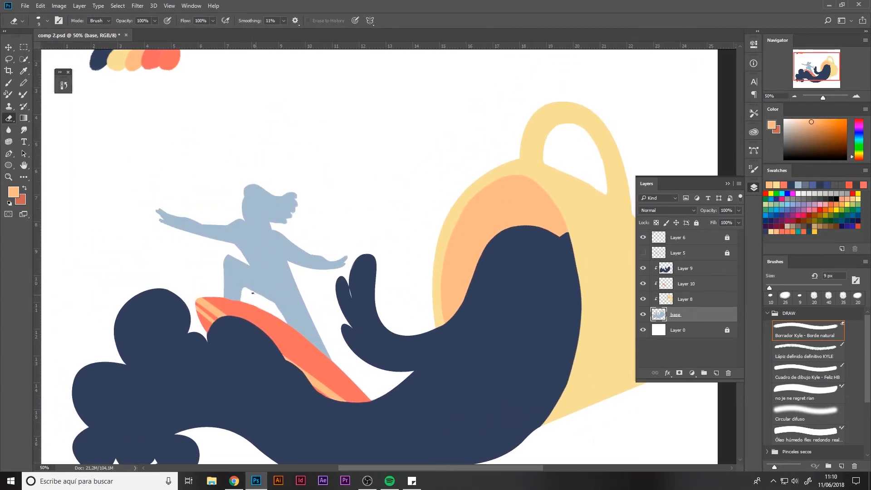
pyautogui.moveTo(253, 293); pyautogui.dragTo(249, 289)
pyautogui.click(643, 252)
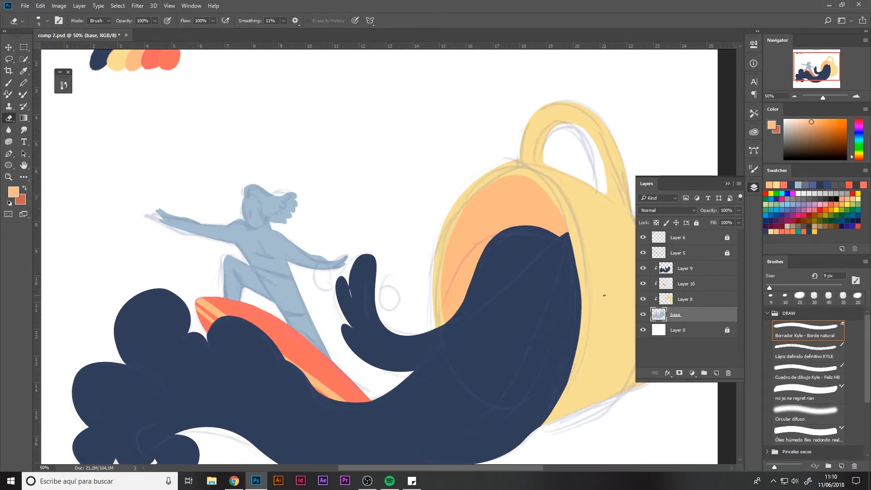
# Sample the coral from the palette for the brush and add a new layer clipped to the base.
pyautogui.moveTo(603, 295); pyautogui.dragTo(617, 275)
pyautogui.press('b')
pyautogui.moveTo(298, 238); pyautogui.dragTo(297, 337)
pyautogui.keyDown('alt'); pyautogui.click(172, 127); pyautogui.keyUp('alt')
pyautogui.moveTo(404, 291); pyautogui.dragTo(408, 227)
pyautogui.click(717, 373)
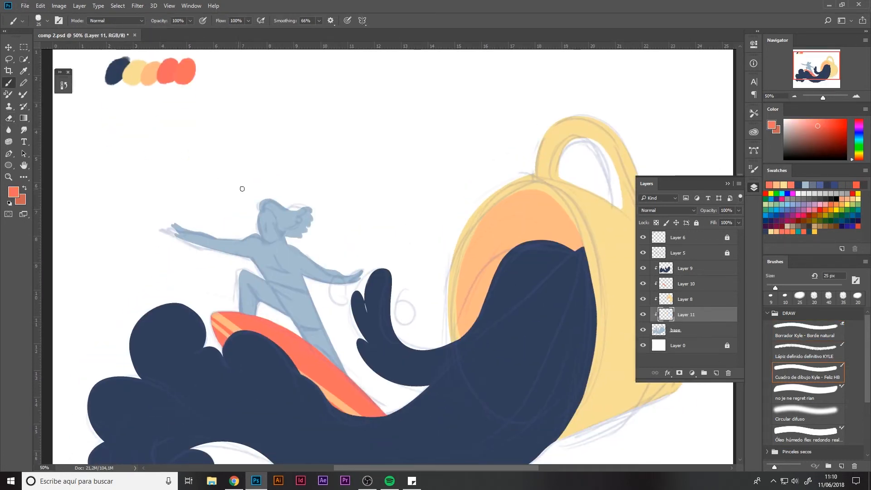
# Paint the surfer's flowing hair coral on the new clipped layer with a 50 px brush.
pyautogui.press(']')
pyautogui.press(']')
pyautogui.press(']')
pyautogui.press(']')
pyautogui.press(']')
pyautogui.press(']')
pyautogui.moveTo(288, 214)
pyautogui.mouseDown()
pyautogui.moveTo(311, 224)
pyautogui.moveTo(275, 202)
pyautogui.mouseUp()
pyautogui.keyDown('alt'); pyautogui.click(186, 73); pyautogui.keyUp('alt')
pyautogui.keyDown('alt'); pyautogui.click(294, 229); pyautogui.keyUp('alt')
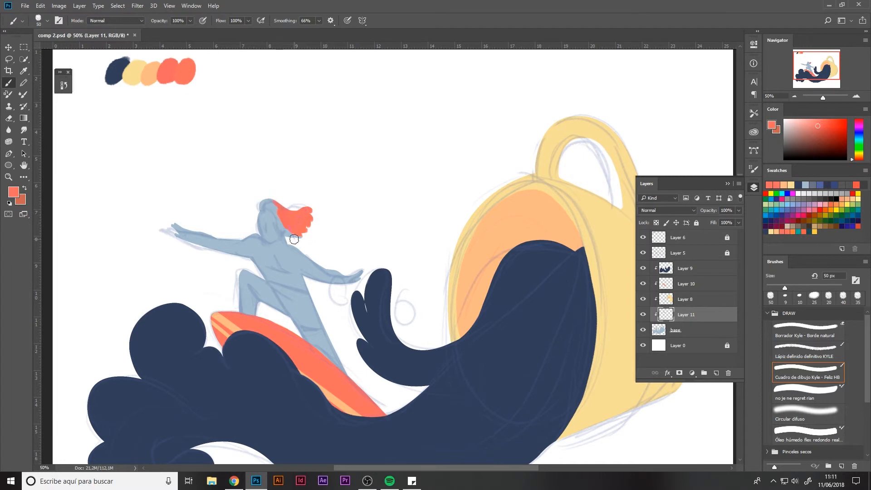
# Set the brush smoothing to 16% and extend the coral hair over the top of the surfer's head.
pyautogui.moveTo(295, 237); pyautogui.dragTo(288, 214)
pyautogui.moveTo(271, 25); pyautogui.dragTo(264, 26)
pyautogui.moveTo(275, 204); pyautogui.dragTo(262, 202)
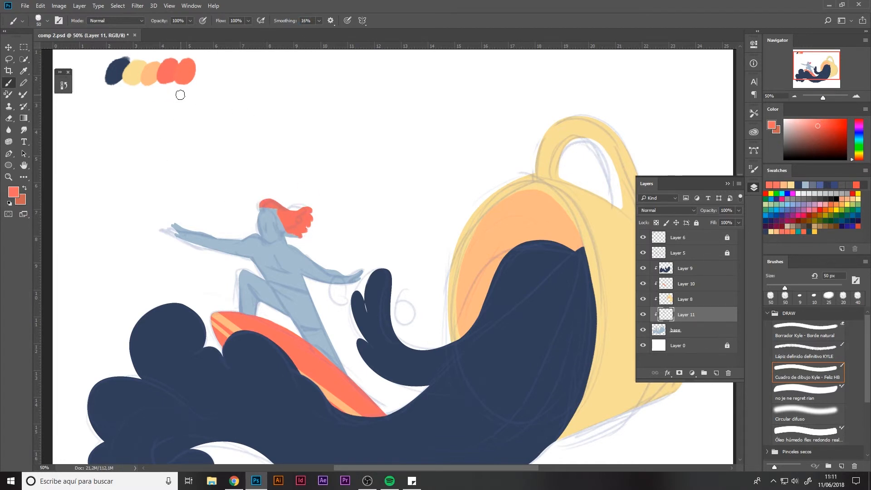
# Refine the coral hair's edge beside the surfer's face with a 30 px brush and the eraser.
pyautogui.scroll(1, 179, 94)
pyautogui.press('[')
pyautogui.press('[')
pyautogui.press('[')
pyautogui.press('[')
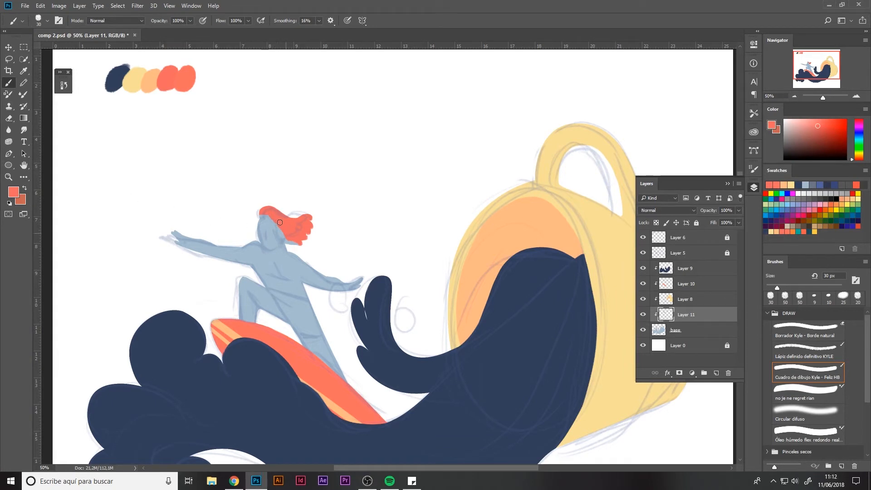
pyautogui.press('e')
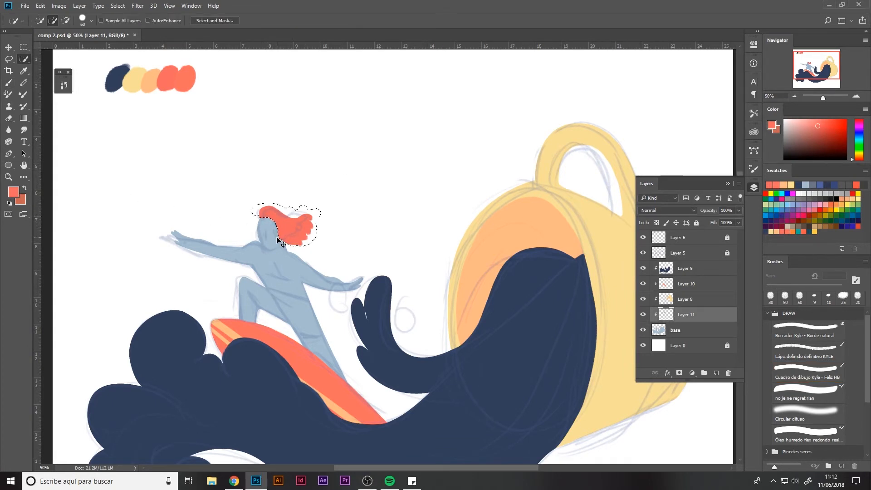
pyautogui.press('b')
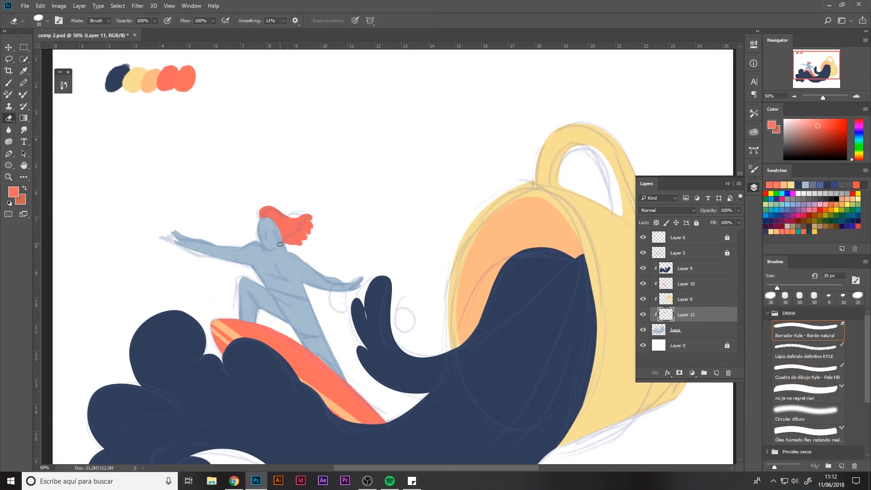
pyautogui.press('e')
# Add a new clipped layer directly beneath the hair layer and sample the light yellow from the palette for the brush.
pyautogui.click(716, 373)
pyautogui.moveTo(704, 315); pyautogui.dragTo(703, 335)
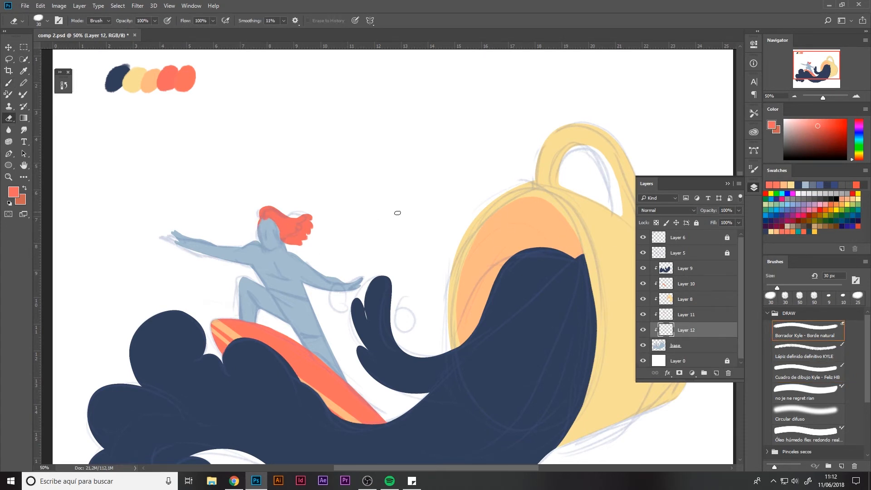
pyautogui.press('b')
pyautogui.keyDown('alt'); pyautogui.click(512, 221); pyautogui.keyUp('alt')
pyautogui.keyDown('alt'); pyautogui.click(137, 81); pyautogui.keyUp('alt')
# Paint the surfer's skin light yellow on the head, arms, torso and legs, finishing with a 30 px brush.
pyautogui.moveTo(175, 234)
pyautogui.mouseDown()
pyautogui.moveTo(294, 285)
pyautogui.moveTo(315, 281)
pyautogui.moveTo(263, 221)
pyautogui.moveTo(274, 237)
pyautogui.mouseUp()
pyautogui.press('[')
pyautogui.press('[')
pyautogui.press('[')
pyautogui.press('[')
pyautogui.moveTo(286, 322)
pyautogui.mouseDown()
pyautogui.moveTo(236, 274)
pyautogui.moveTo(248, 322)
pyautogui.moveTo(351, 388)
pyautogui.mouseUp()
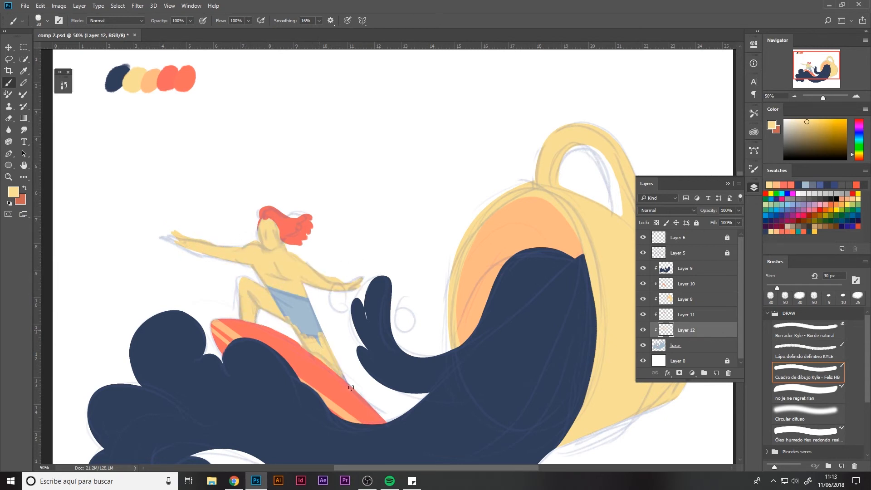
# Paint the surfer's shorts coral on a new clipped layer above the skin, and sample the light yellow of the skin.
pyautogui.click(716, 373)
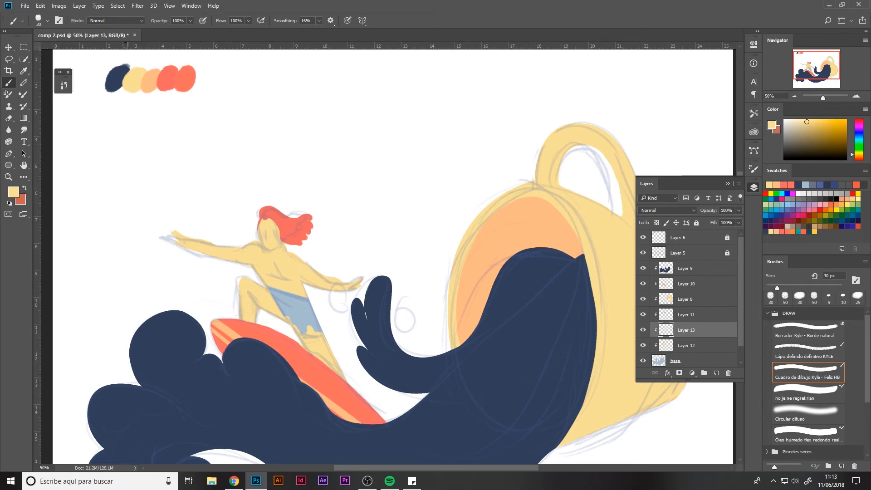
pyautogui.keyDown('alt'); pyautogui.click(169, 77); pyautogui.keyUp('alt')
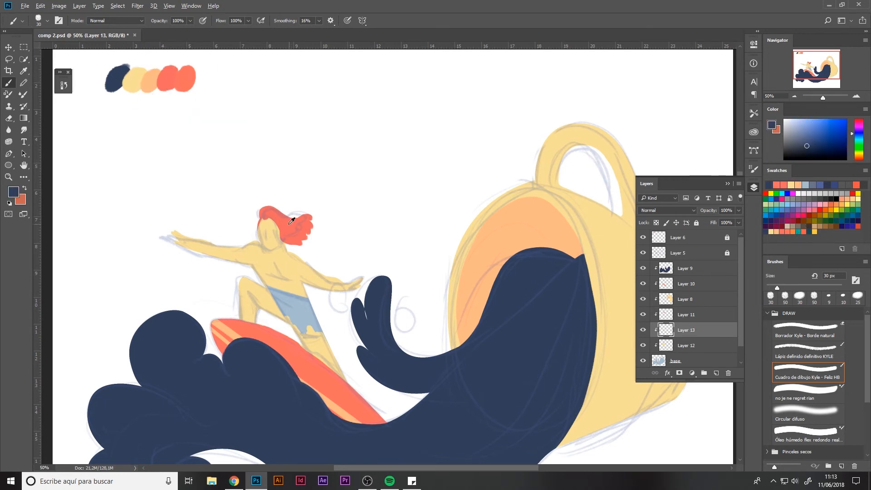
pyautogui.moveTo(261, 291)
pyautogui.mouseDown()
pyautogui.moveTo(288, 320)
pyautogui.moveTo(320, 333)
pyautogui.moveTo(273, 295)
pyautogui.moveTo(315, 306)
pyautogui.moveTo(307, 310)
pyautogui.mouseUp()
pyautogui.hotkey('alt', 'e')
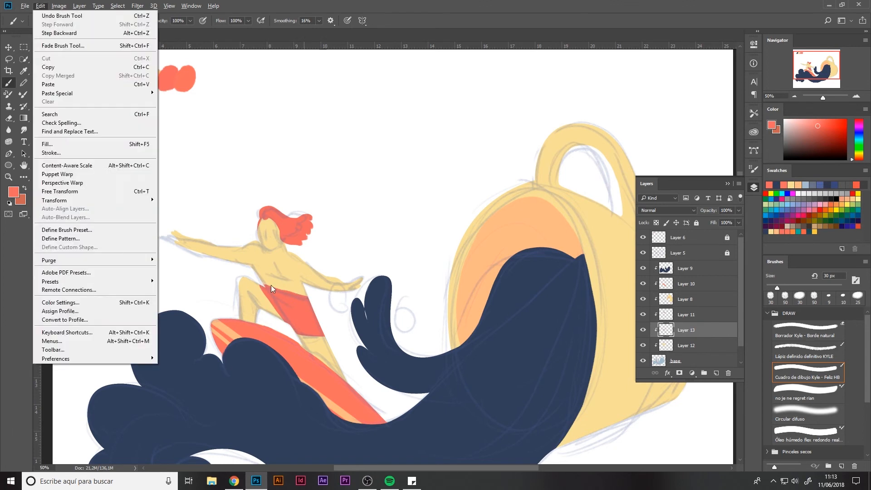
pyautogui.keyDown('alt'); pyautogui.click(281, 279); pyautogui.keyUp('alt')
# Check the colors with the sketch hidden, and delete the clipped layer that holds the coral hair.
pyautogui.click(644, 253)
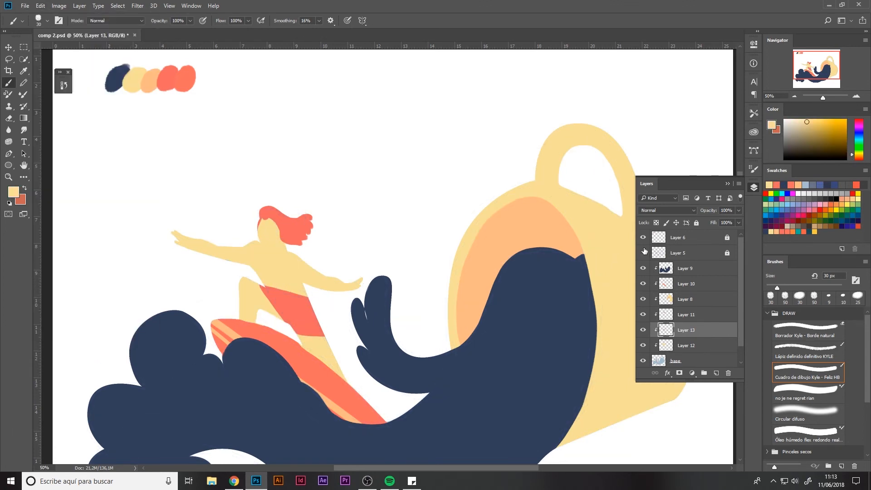
pyautogui.click(645, 252)
pyautogui.click(676, 288)
pyautogui.click(695, 331)
pyautogui.click(681, 316)
pyautogui.click(644, 316)
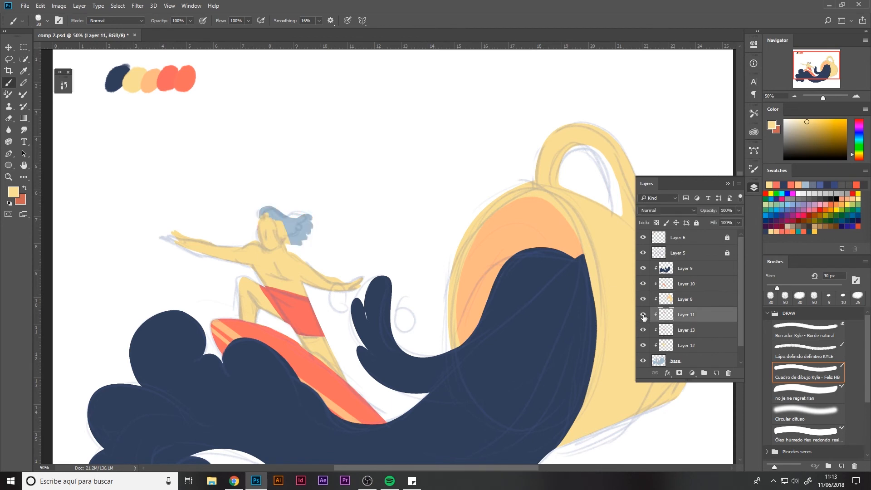
pyautogui.click(644, 316)
pyautogui.click(729, 372)
# Sample the coral from the shorts and erase the old hair shape from the base layer.
pyautogui.keyDown('alt'); pyautogui.click(303, 315); pyautogui.keyUp('alt')
pyautogui.click(681, 345)
pyautogui.press('e')
pyautogui.moveTo(284, 215); pyautogui.dragTo(296, 245)
pyautogui.moveTo(279, 210)
pyautogui.mouseDown()
pyautogui.moveTo(291, 245)
pyautogui.moveTo(256, 203)
pyautogui.moveTo(296, 218)
pyautogui.moveTo(311, 244)
pyautogui.moveTo(279, 221)
pyautogui.moveTo(311, 244)
pyautogui.moveTo(300, 229)
pyautogui.mouseUp()
# Repaint the surfer's wavy hair in coral on a new unclipped layer above the wave layer.
pyautogui.click(685, 268)
pyautogui.click(717, 372)
pyautogui.press('b')
pyautogui.press(']')
pyautogui.press('e')
pyautogui.press('b')
pyautogui.moveTo(305, 219)
pyautogui.mouseDown()
pyautogui.moveTo(320, 223)
pyautogui.moveTo(303, 212)
pyautogui.mouseUp()
pyautogui.press('e')
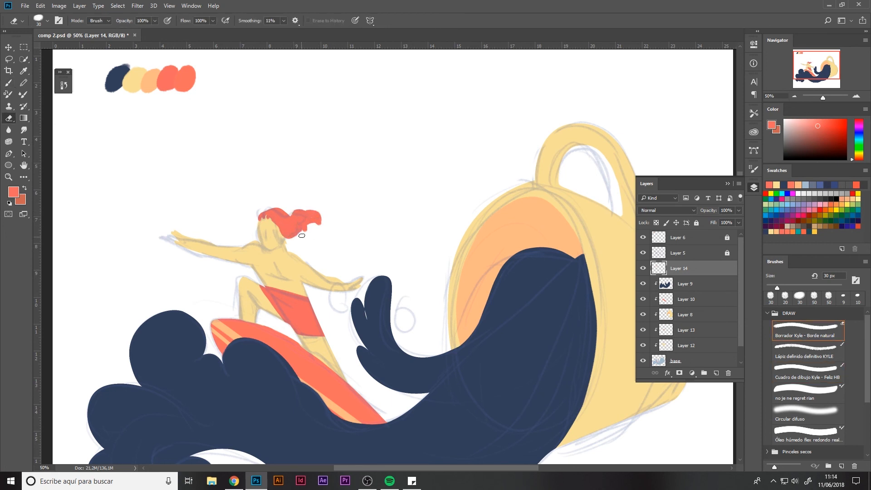
# Trim the hair near the surfer's neck with a 10 px eraser, hide the sketch, and select the base layer.
pyautogui.press('[')
pyautogui.press('[')
pyautogui.moveTo(288, 249); pyautogui.dragTo(285, 241)
pyautogui.click(644, 253)
pyautogui.click(700, 316)
pyautogui.click(700, 345)
pyautogui.click(680, 360)
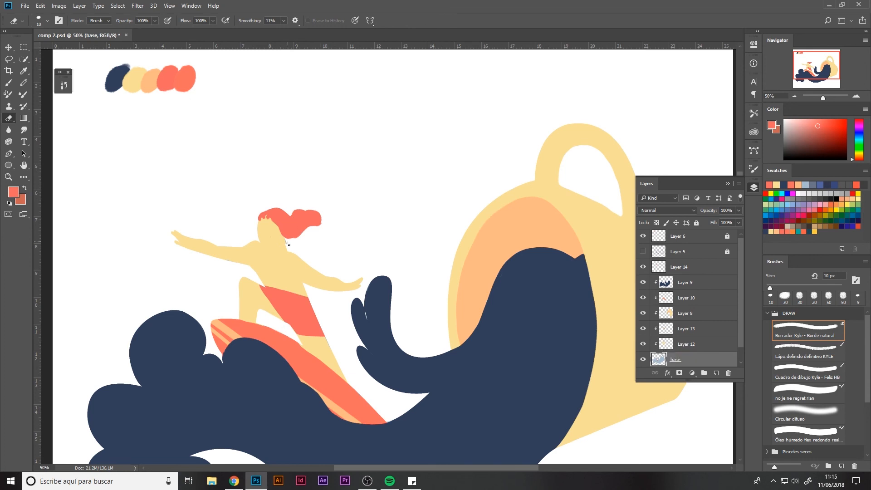